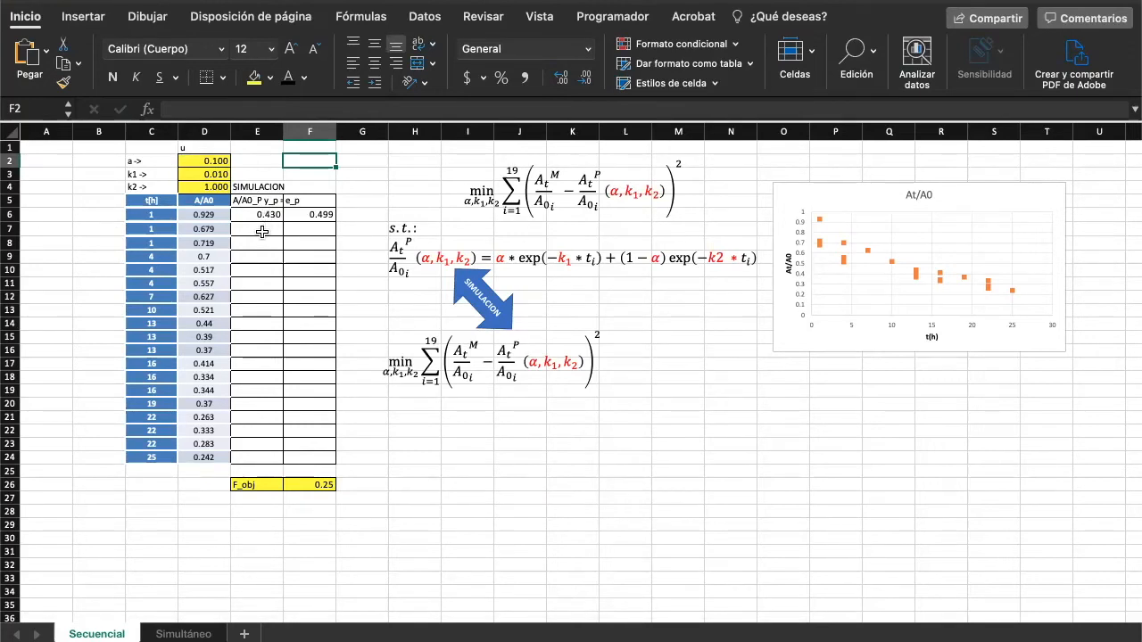
- Copy the predicted A/A0 formula from E6 down through E24 for all time points
click(262, 232)
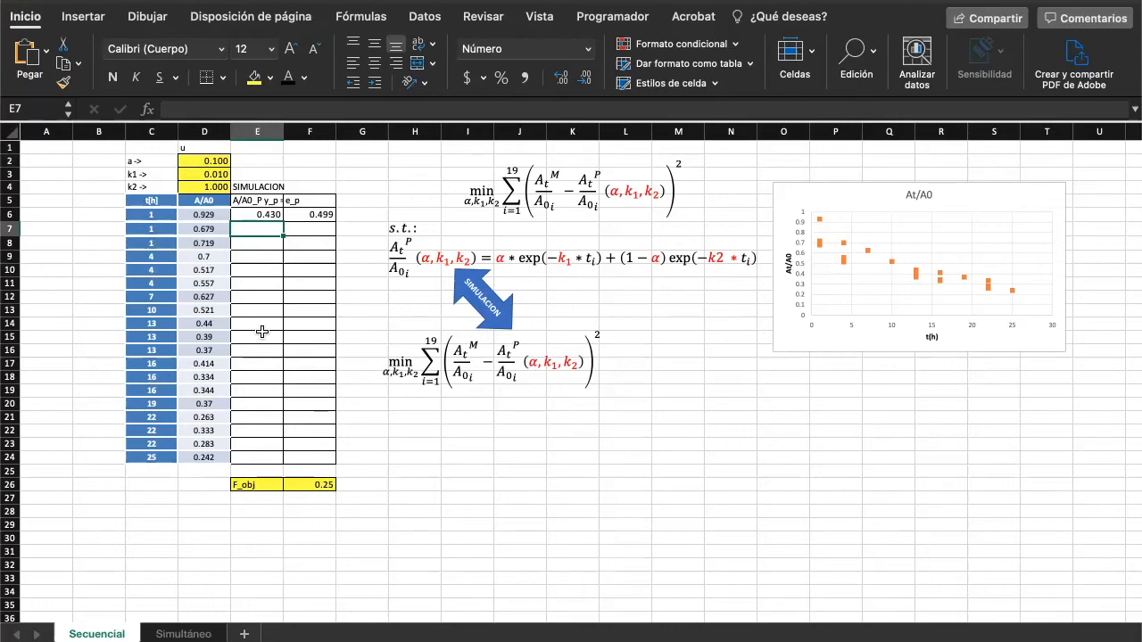
click(261, 215)
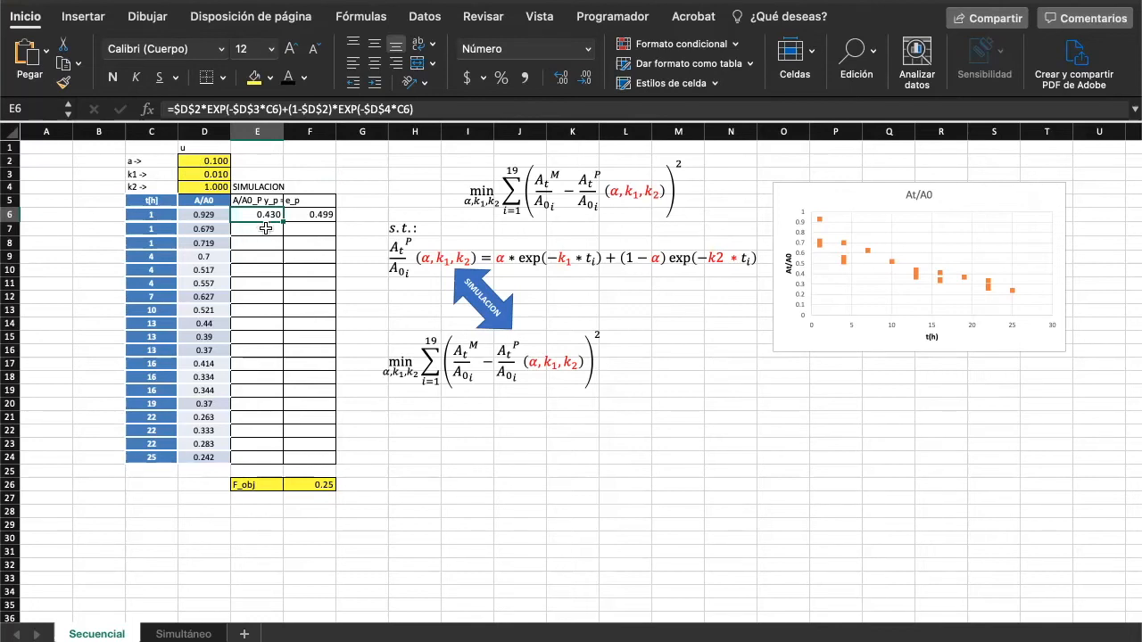
click(268, 199)
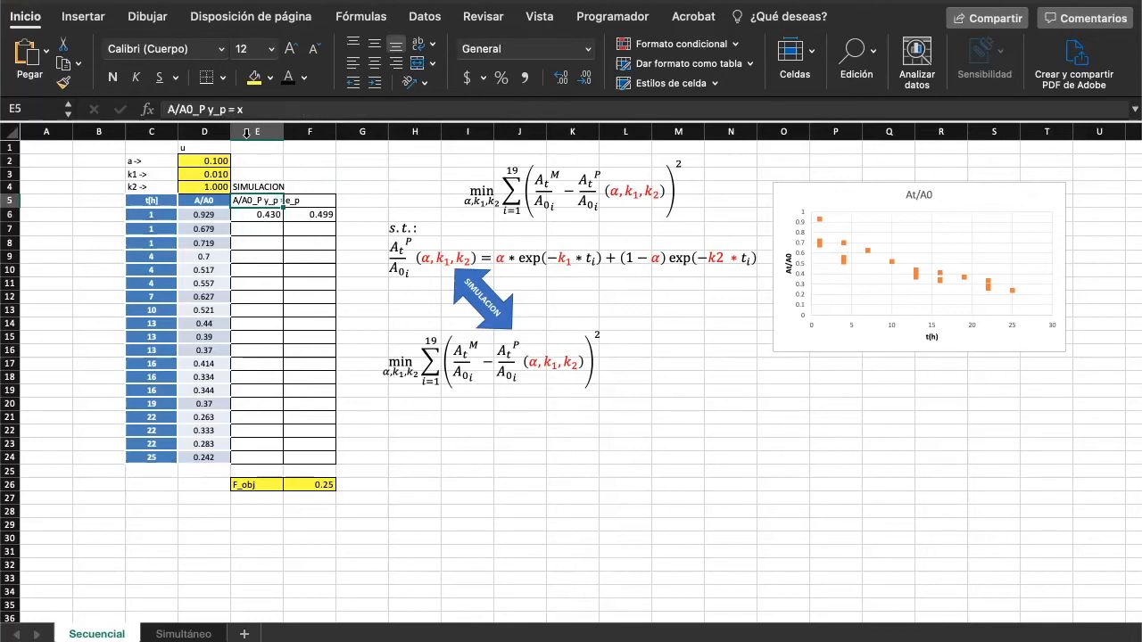
click(267, 230)
click(266, 211)
double_click(266, 210)
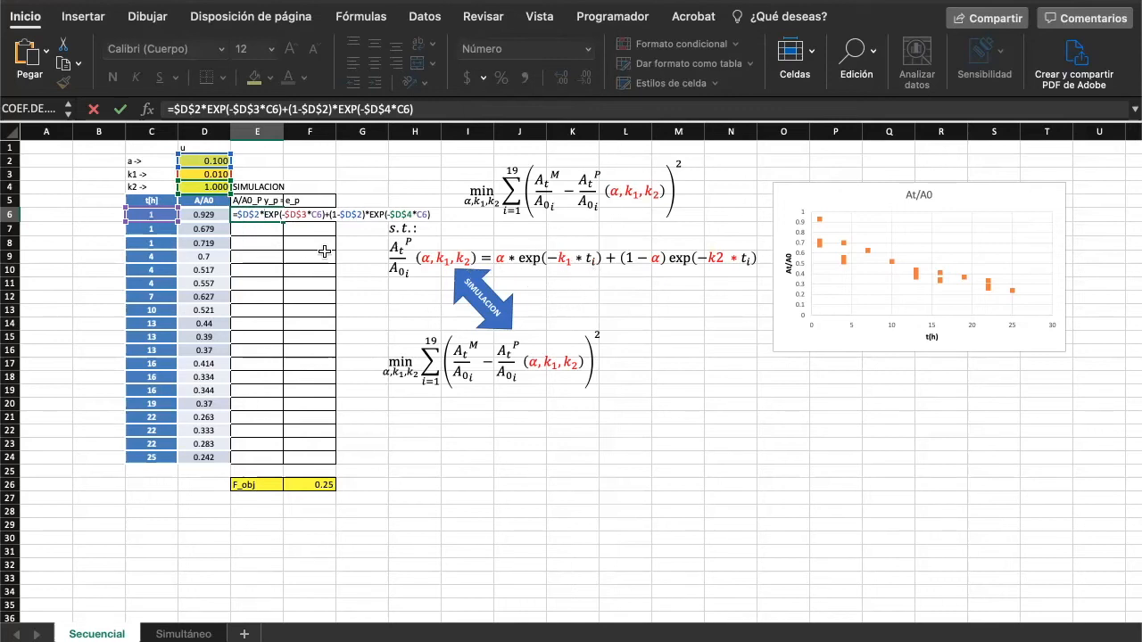
key(Return)
click(270, 217)
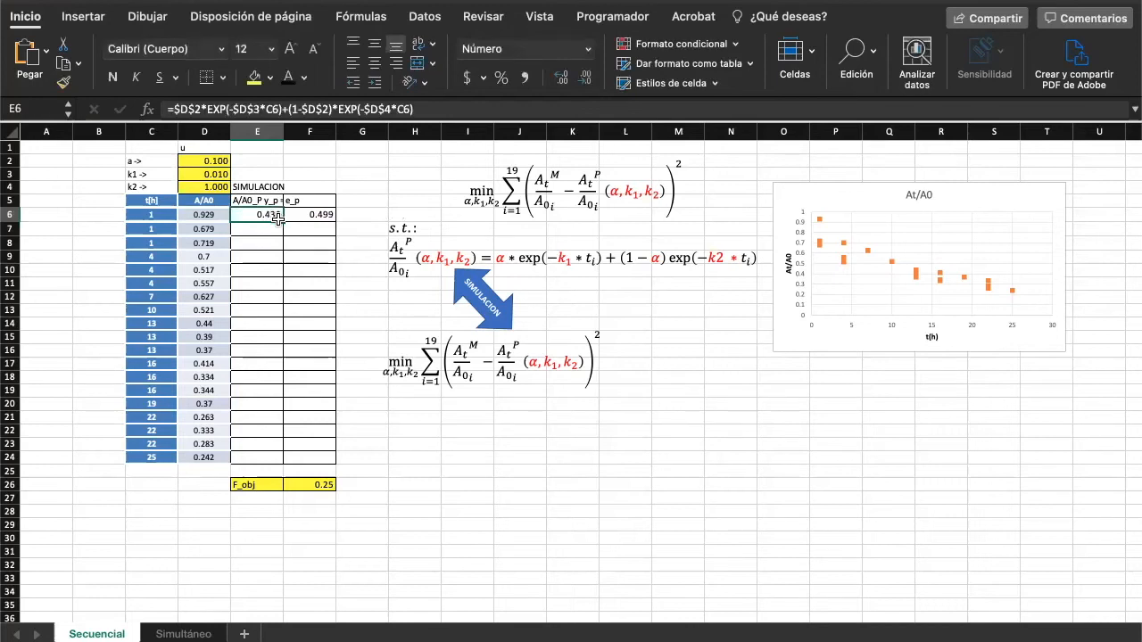
drag(277, 340, 282, 463)
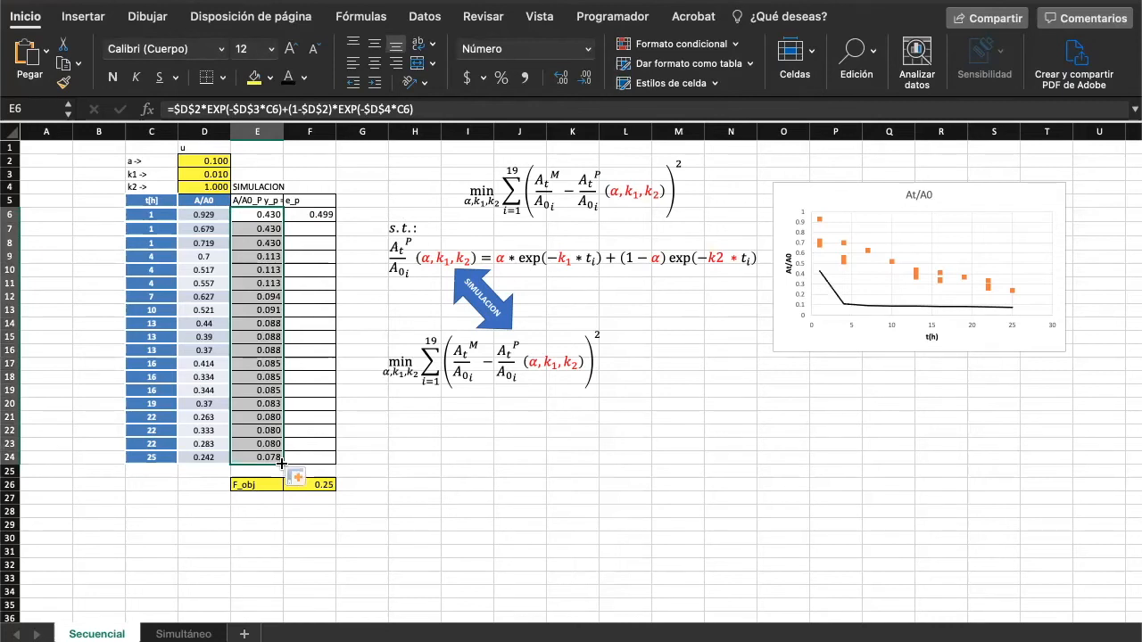
- Check the cell references of the copied prediction formulas in E7 and E8 without changing them
double_click(267, 229)
key(Escape)
click(268, 242)
double_click(267, 243)
key(Escape)
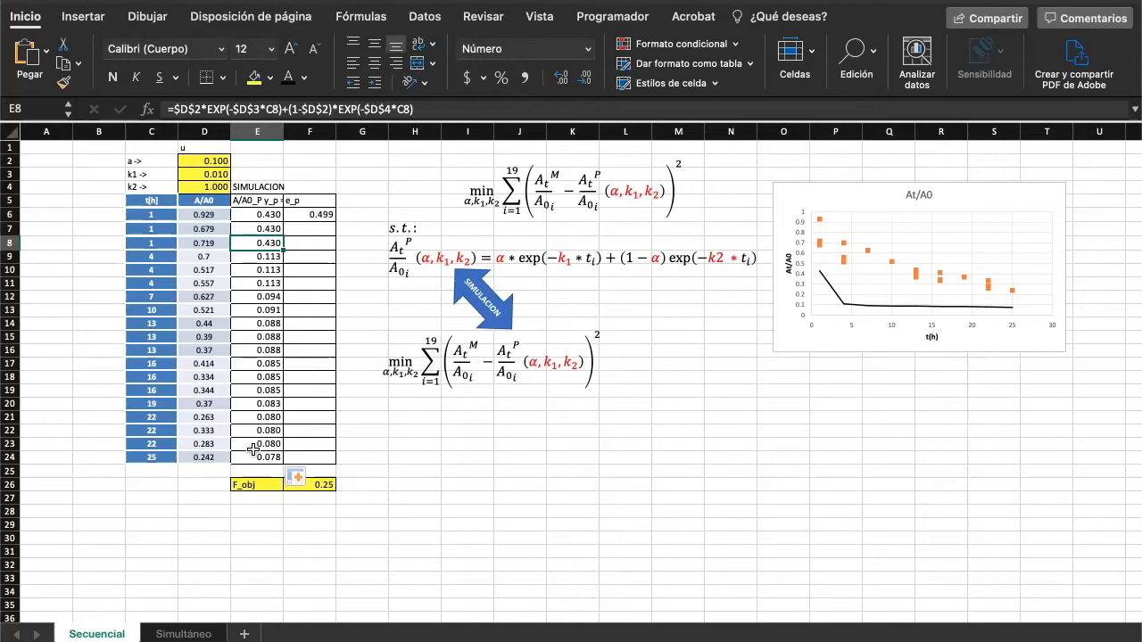
- Copy the error formula =D6-E6 from F6 down through F24 and inspect the F_obj sum-of-squares formula in F26
click(321, 215)
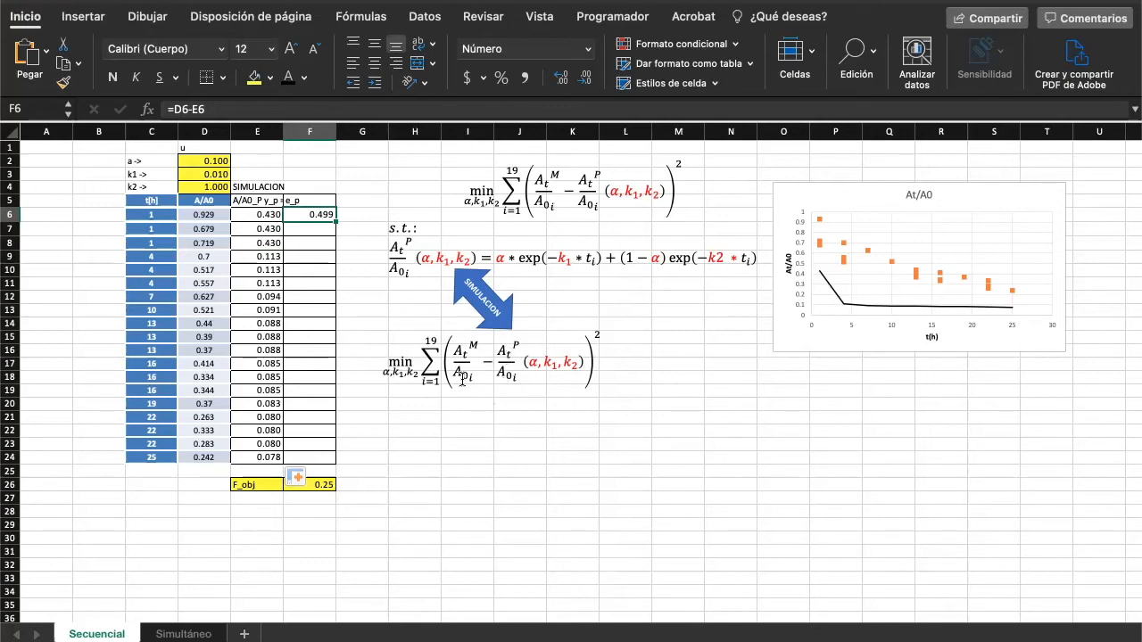
double_click(295, 215)
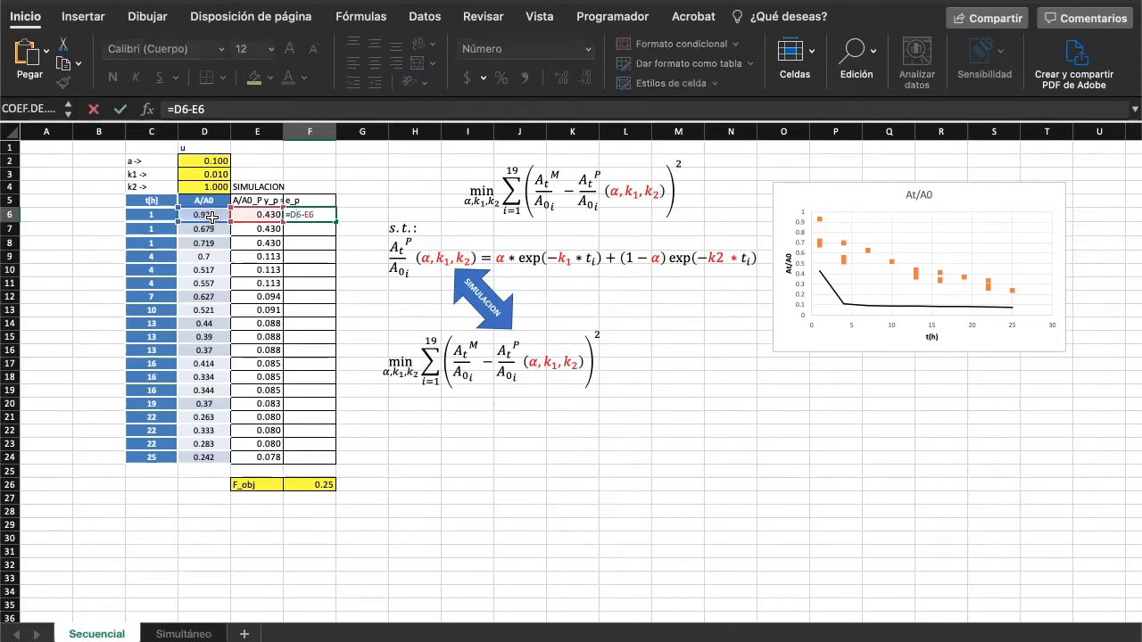
key(Escape)
drag(336, 220, 327, 464)
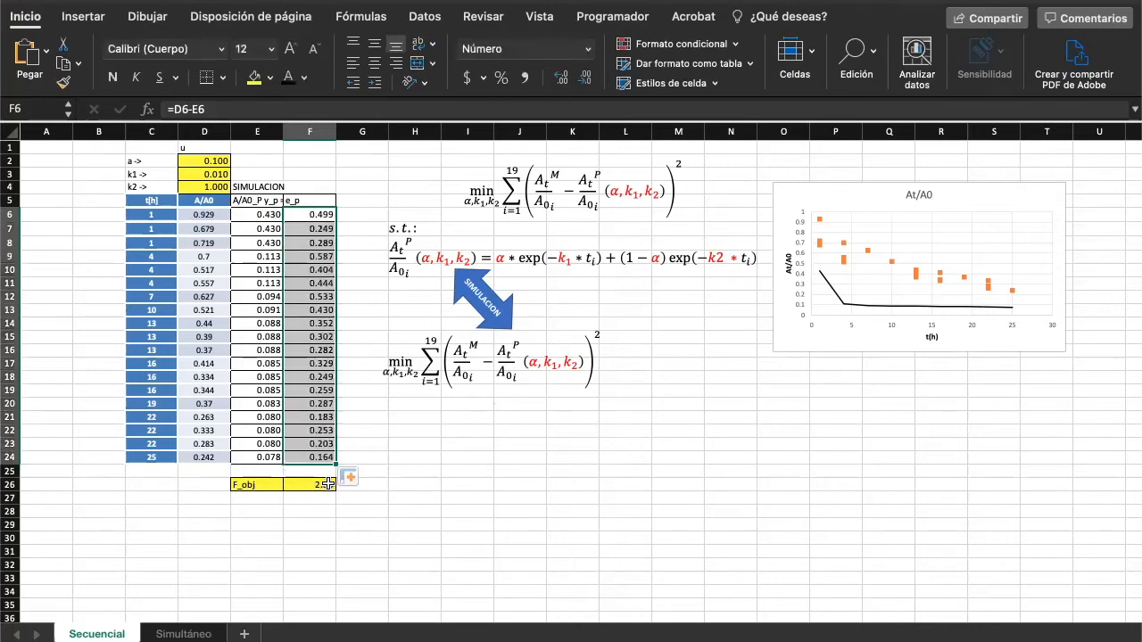
double_click(329, 483)
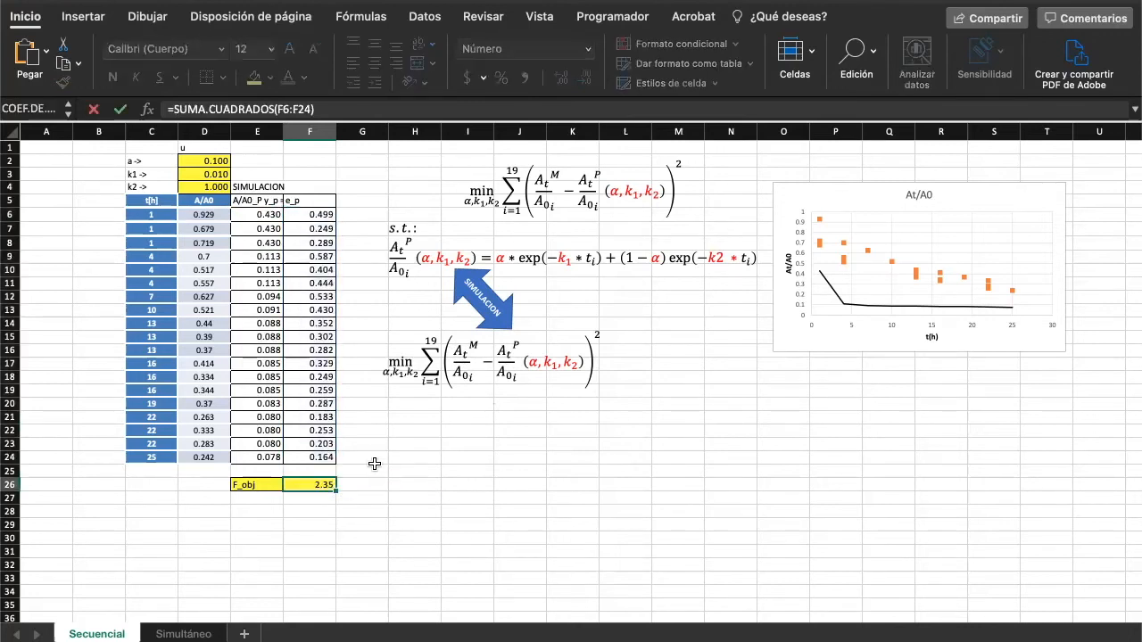
key(Escape)
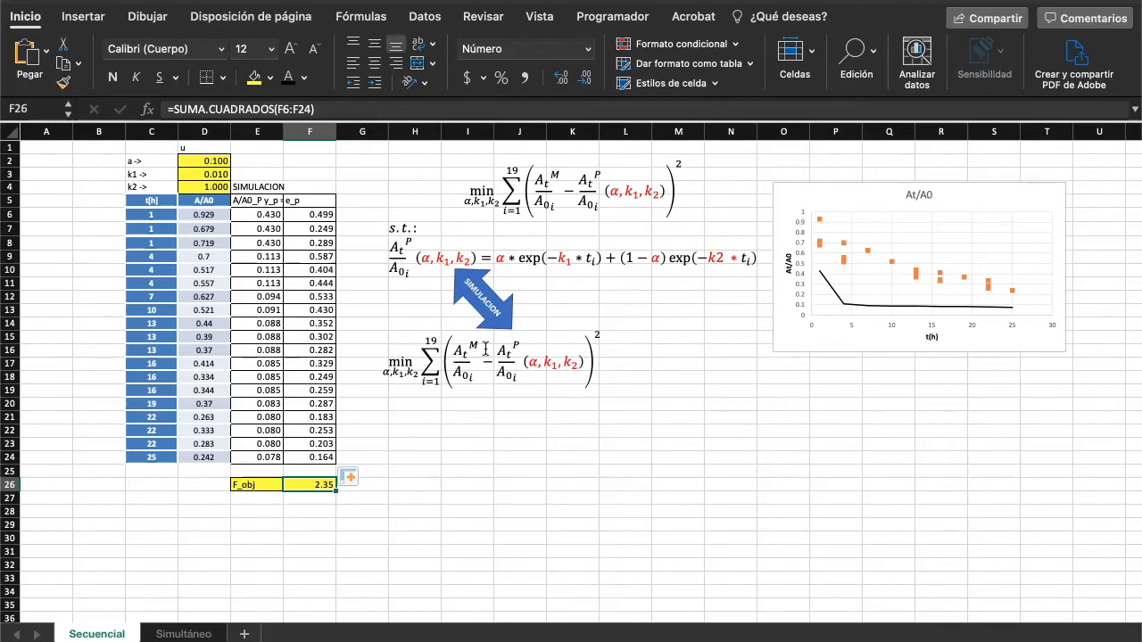
click(257, 501)
text(g)
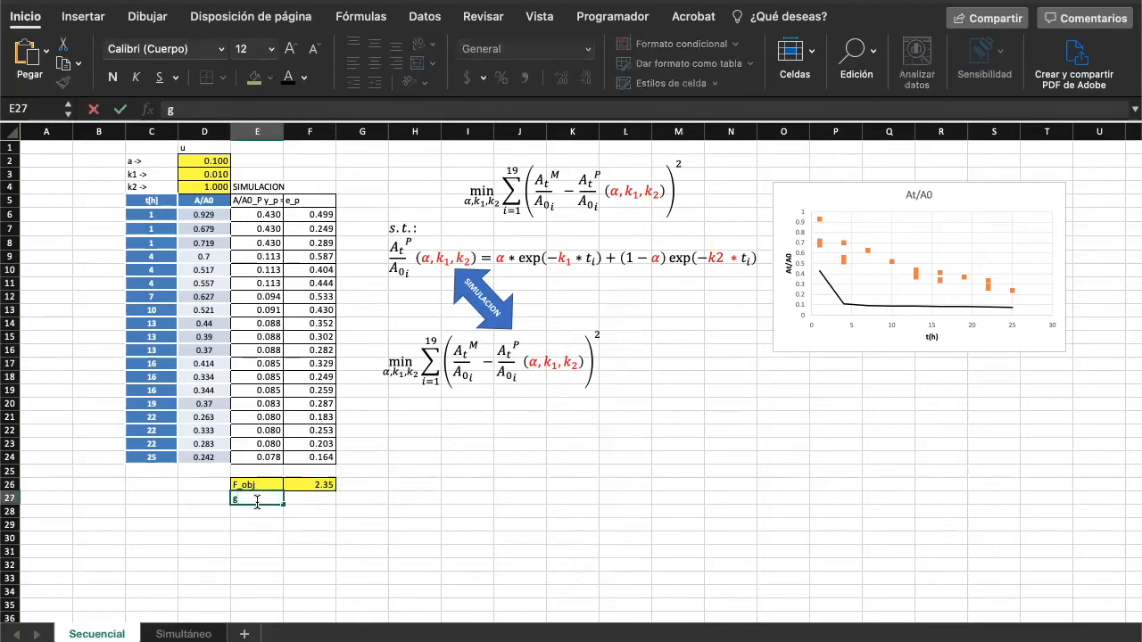
key(Tab)
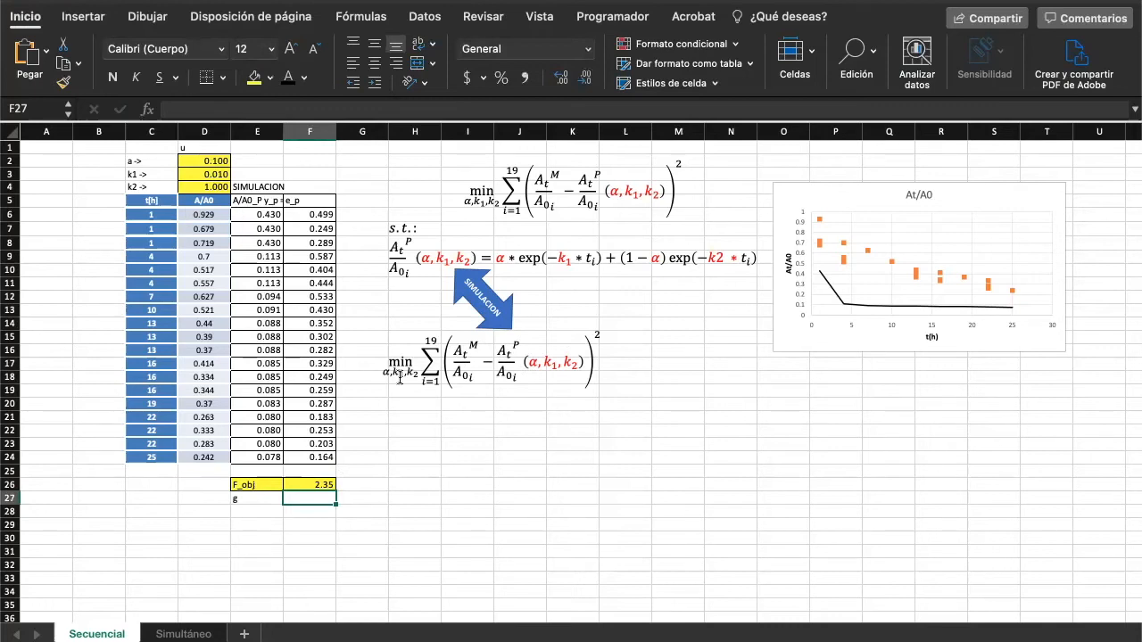
click(266, 497)
key(Delete)
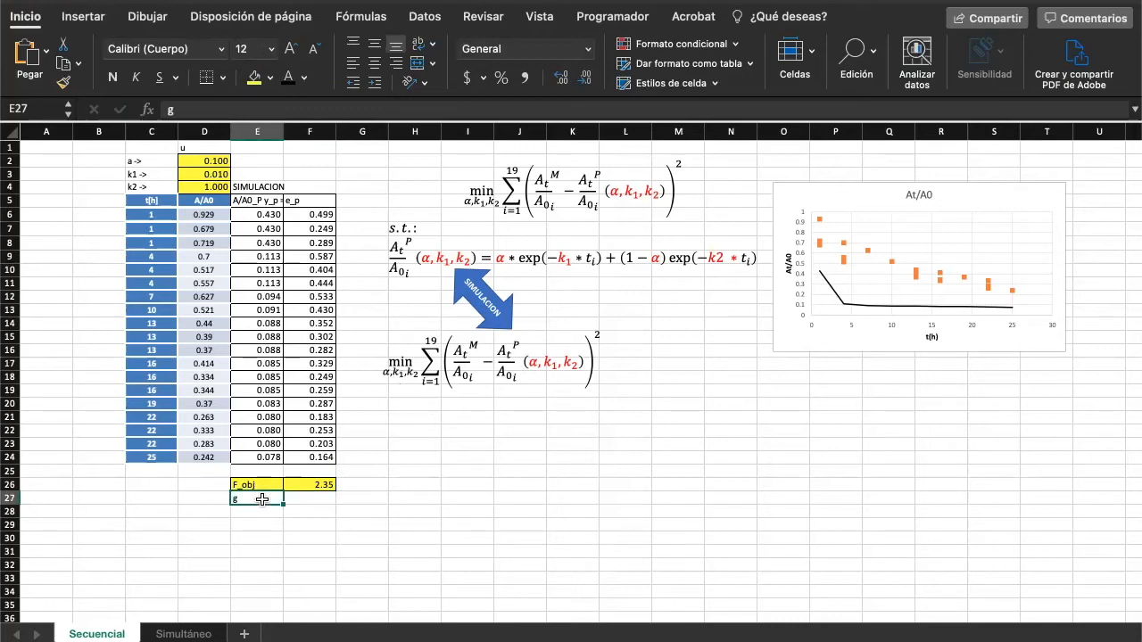
click(456, 496)
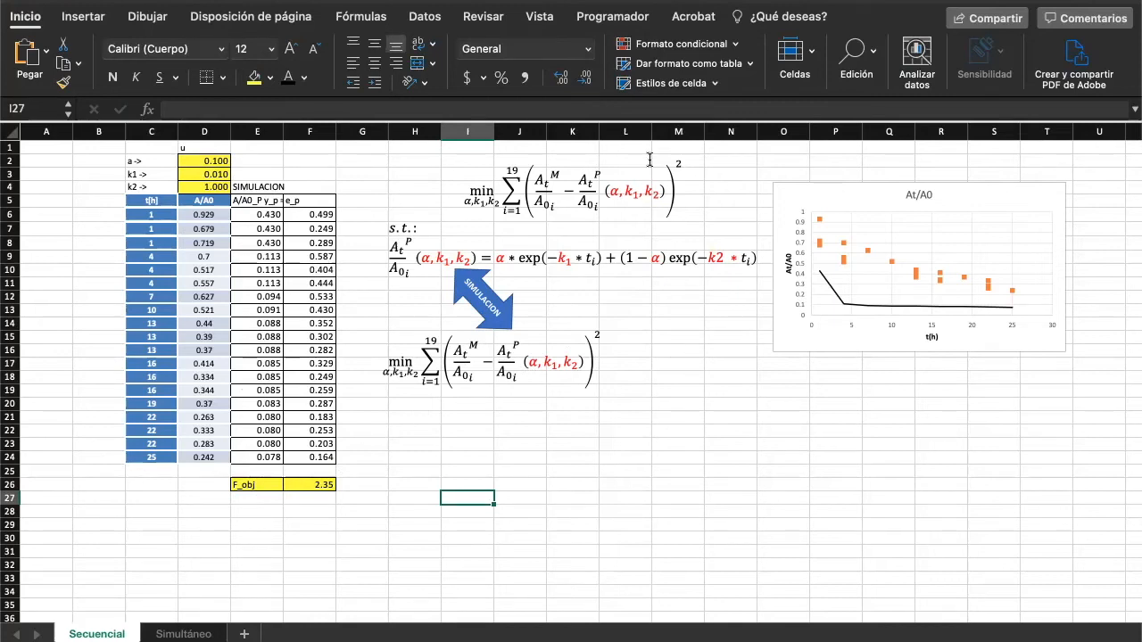
- Set up Solver on the Secuencial sheet with D2:D4 as the variable cells and F26 as the objective to minimize
click(428, 17)
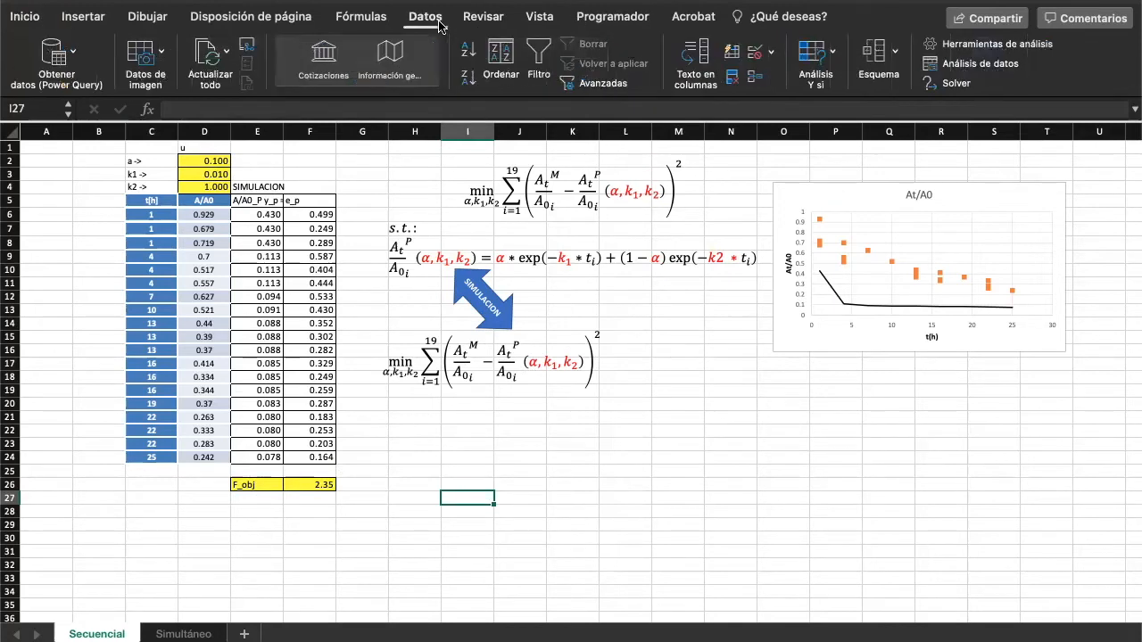
click(951, 85)
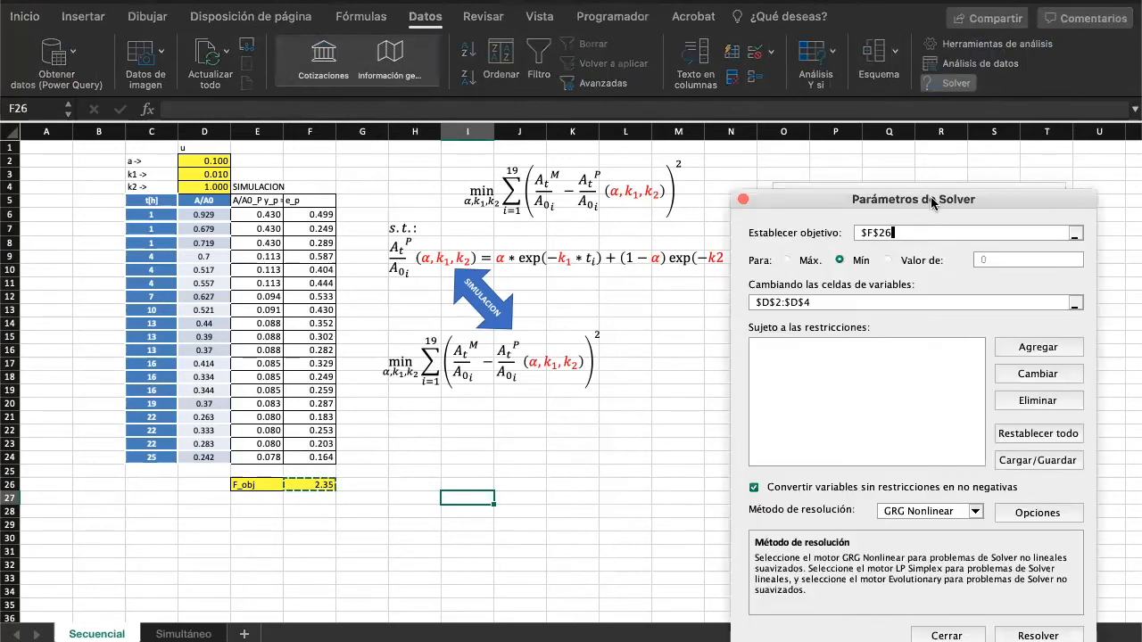
drag(930, 197, 895, 138)
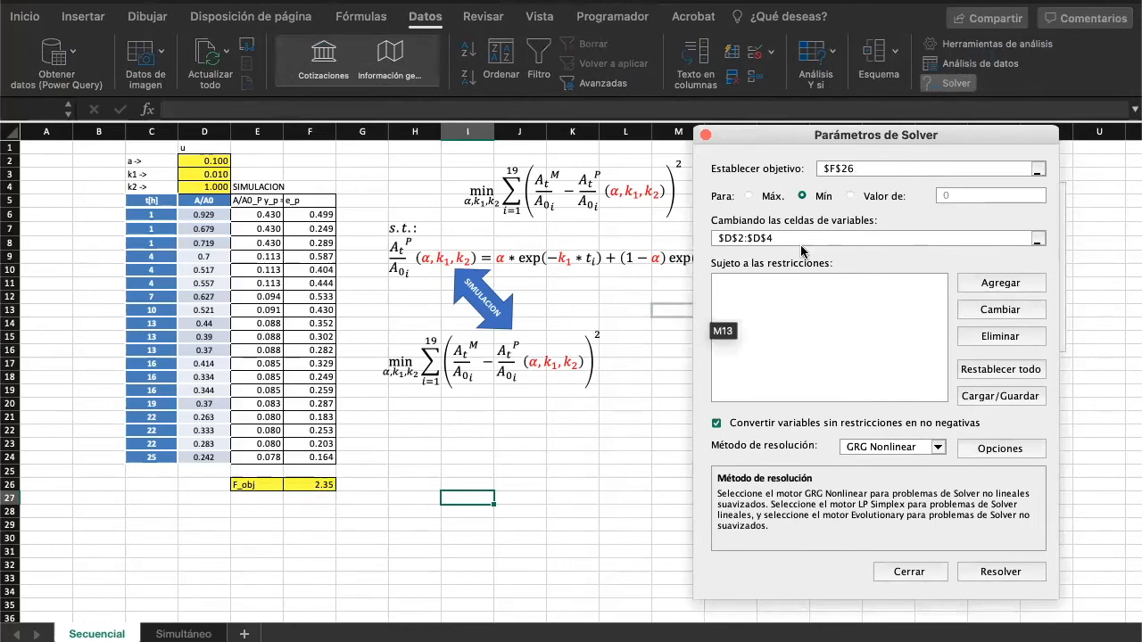
click(1035, 239)
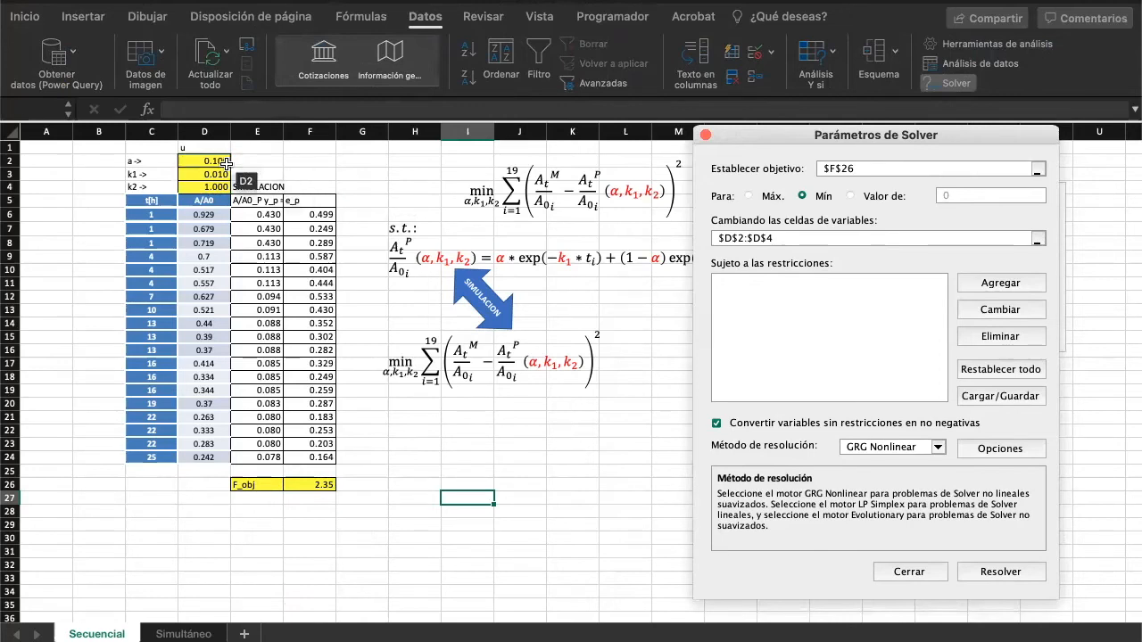
drag(220, 161, 217, 186)
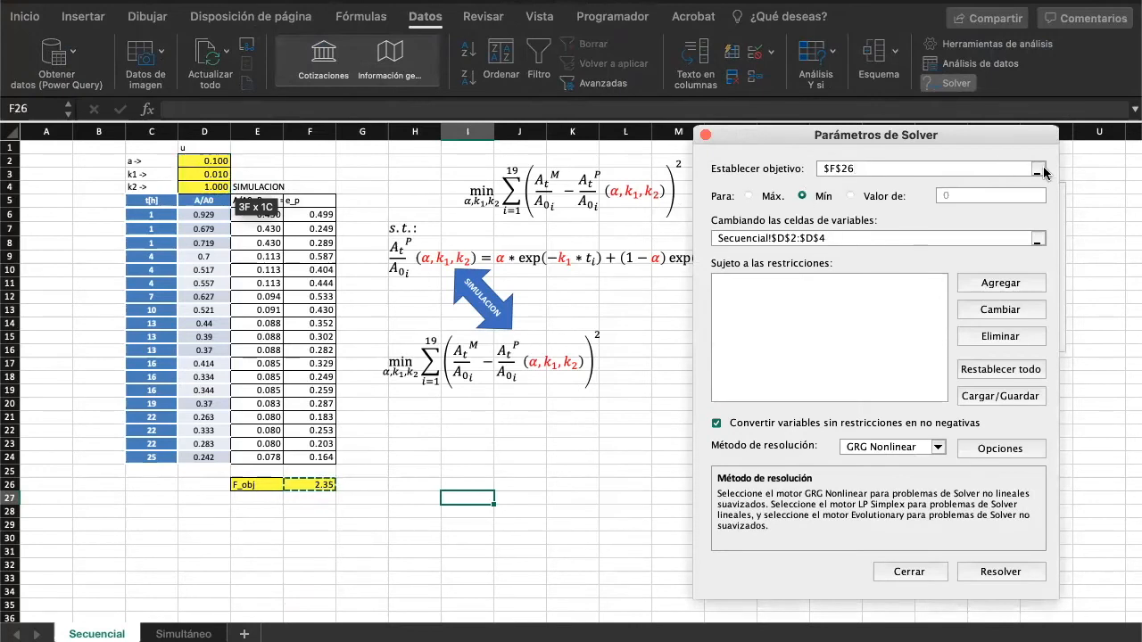
click(1038, 169)
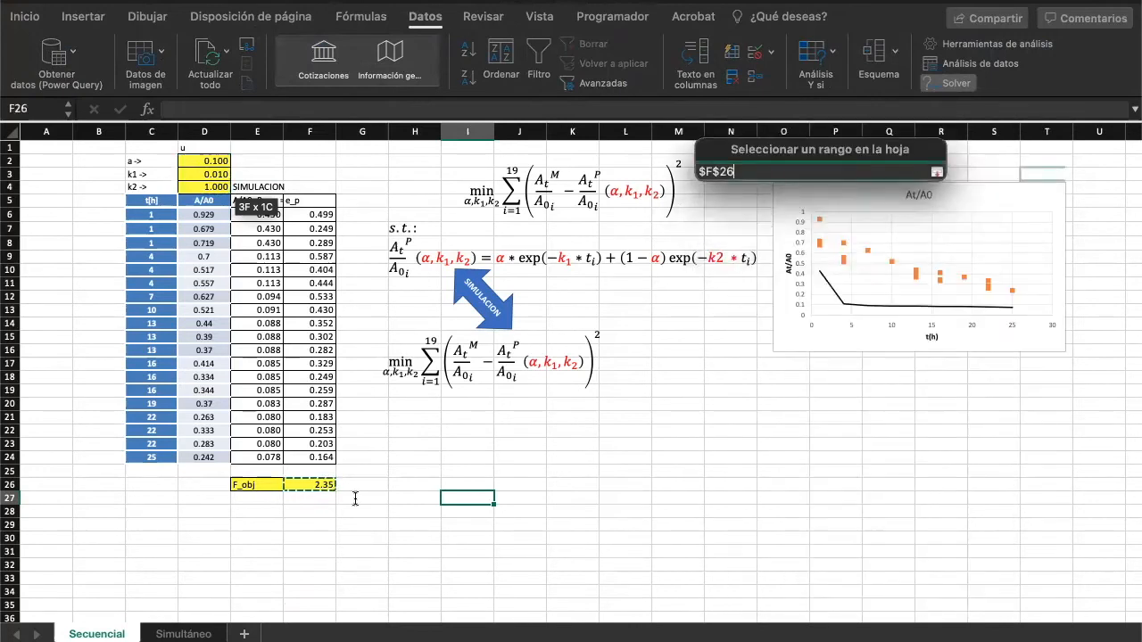
click(305, 488)
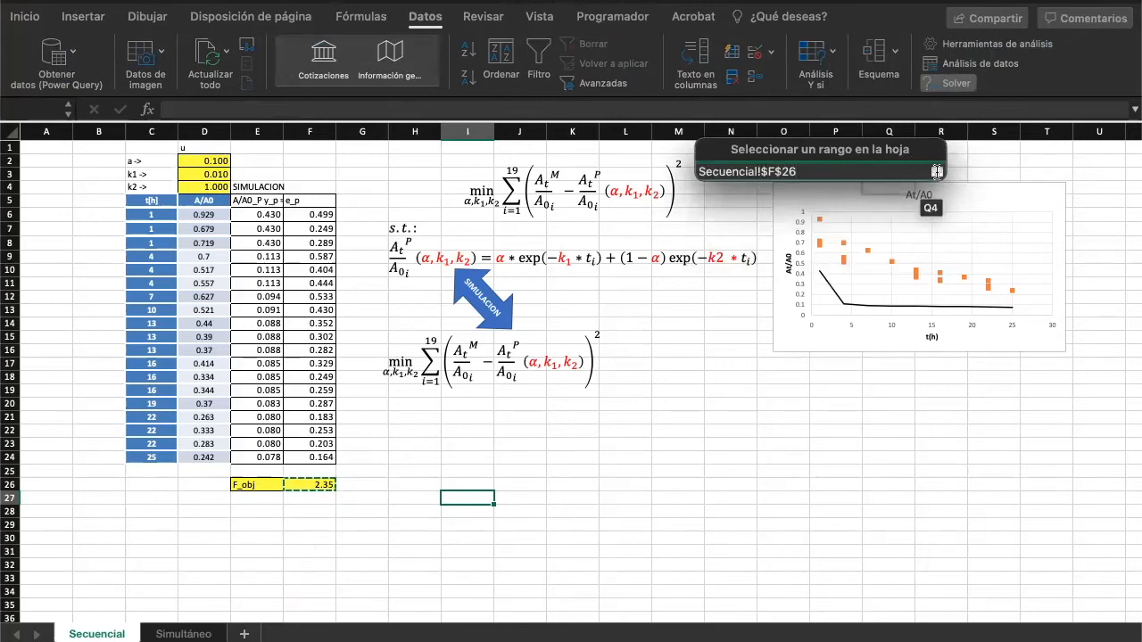
click(936, 171)
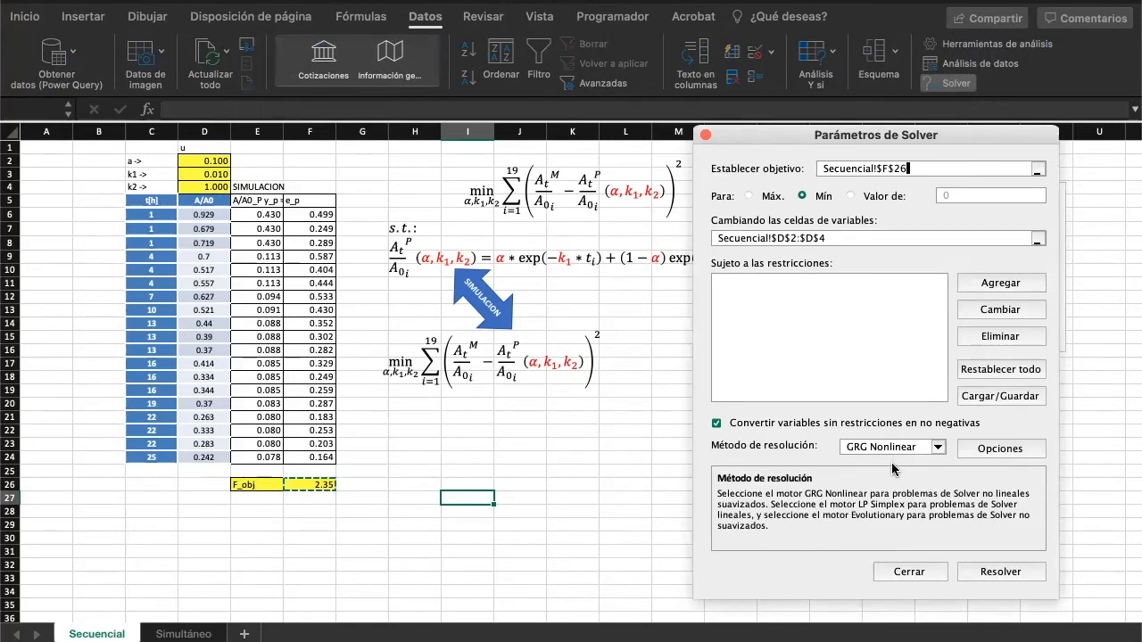
- Solve the model, keep the Solver solution and generate the Responder, Confidencialidad and Límites reports
click(1009, 574)
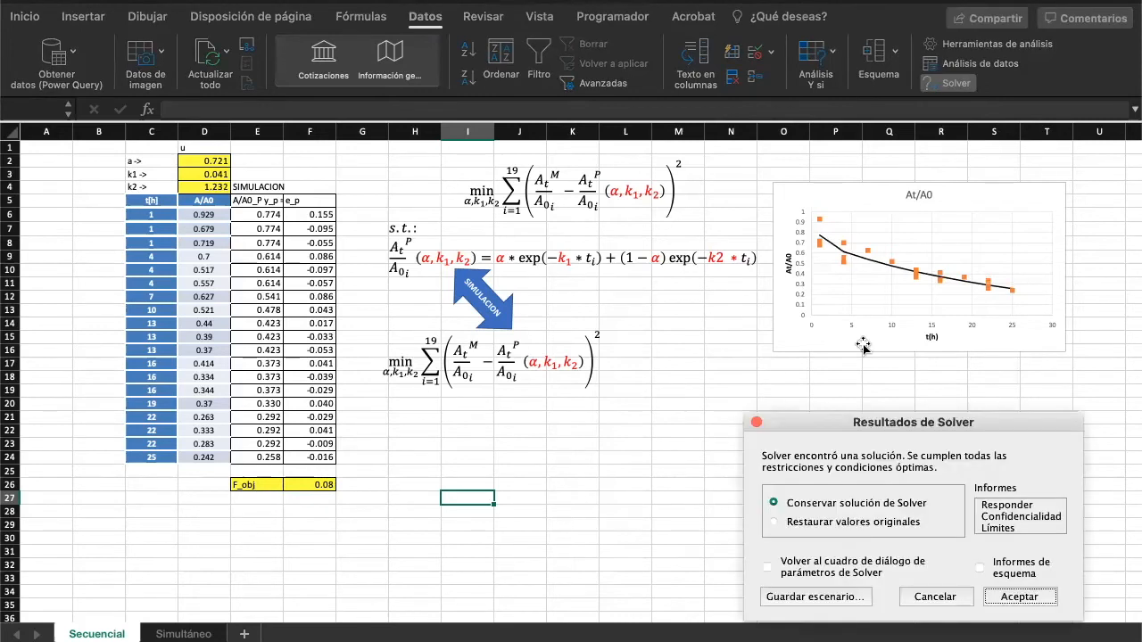
drag(823, 413, 734, 224)
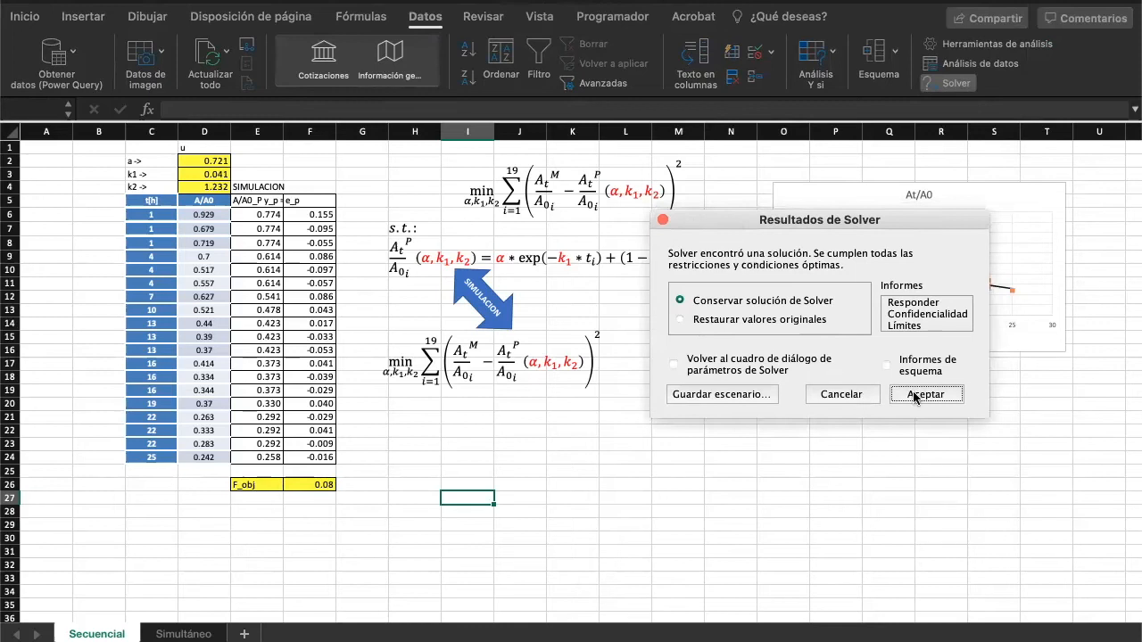
click(910, 302)
shift+click(909, 314)
shift+click(908, 325)
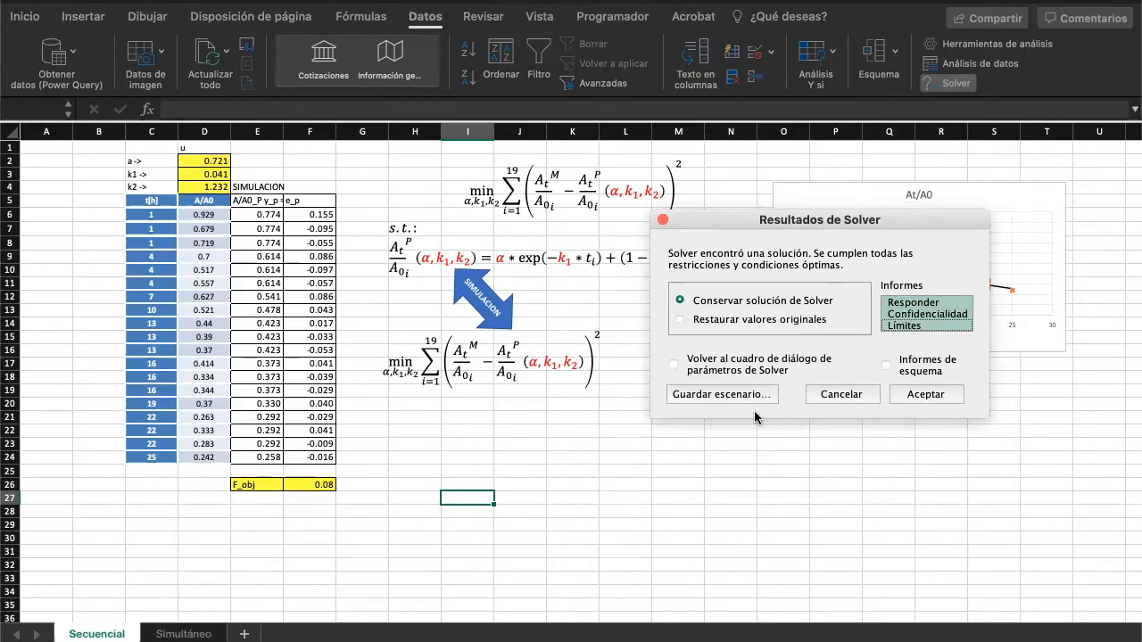
click(936, 392)
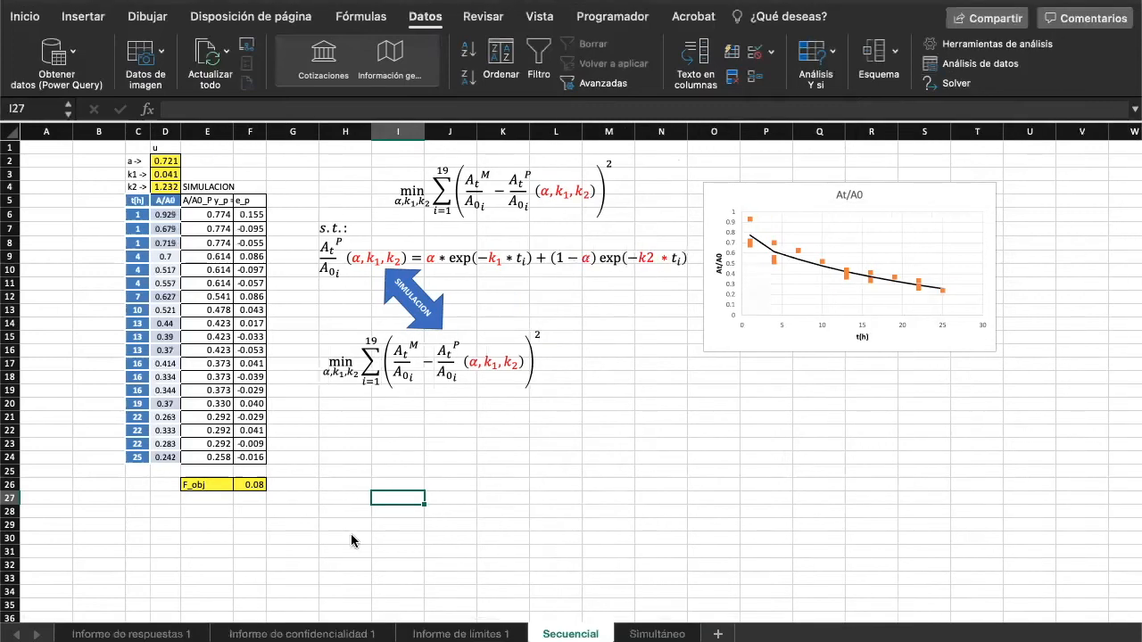
- Examine the restrictions section of the Informe de confidencialidad 1 sheet
click(324, 634)
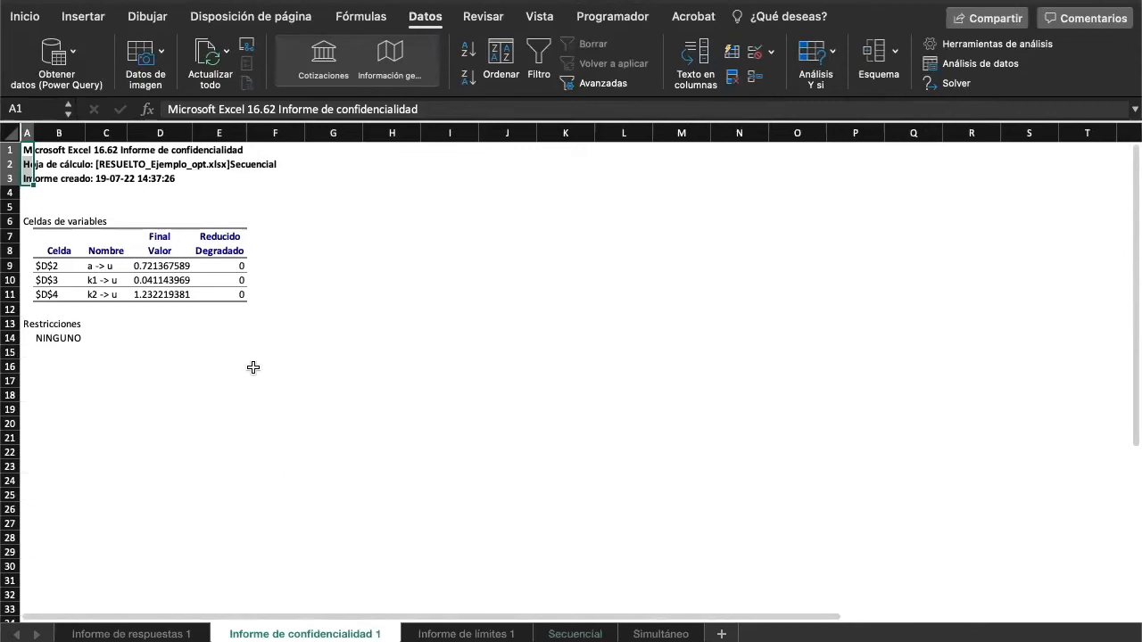
click(39, 326)
click(55, 340)
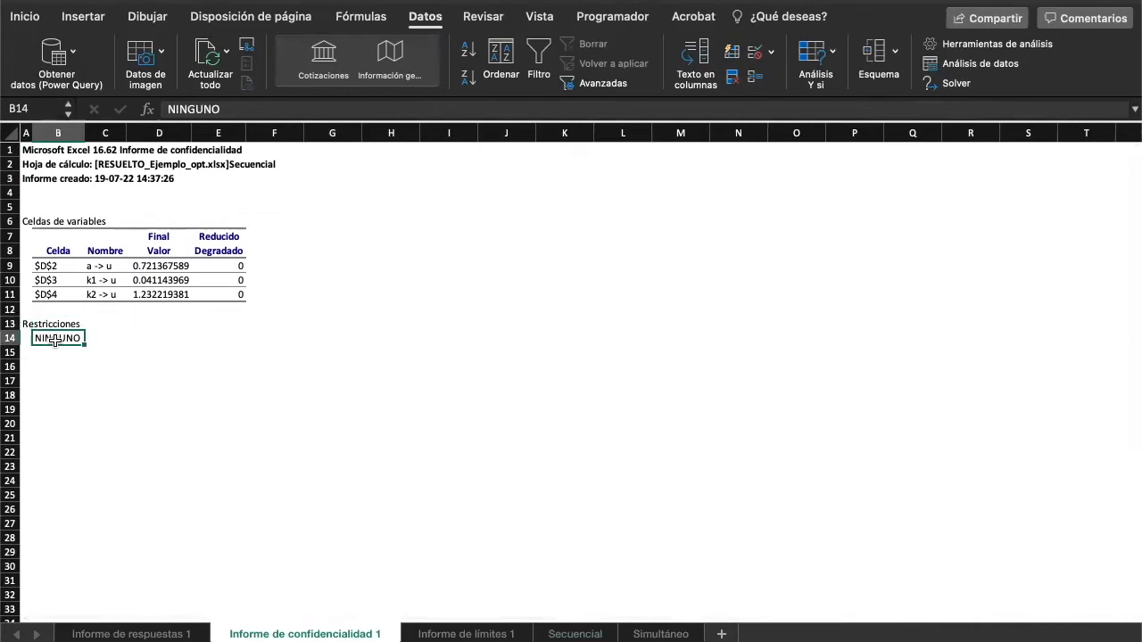
- Return to the Secuencial sheet and examine the fitted a and k1 parameter values
click(584, 630)
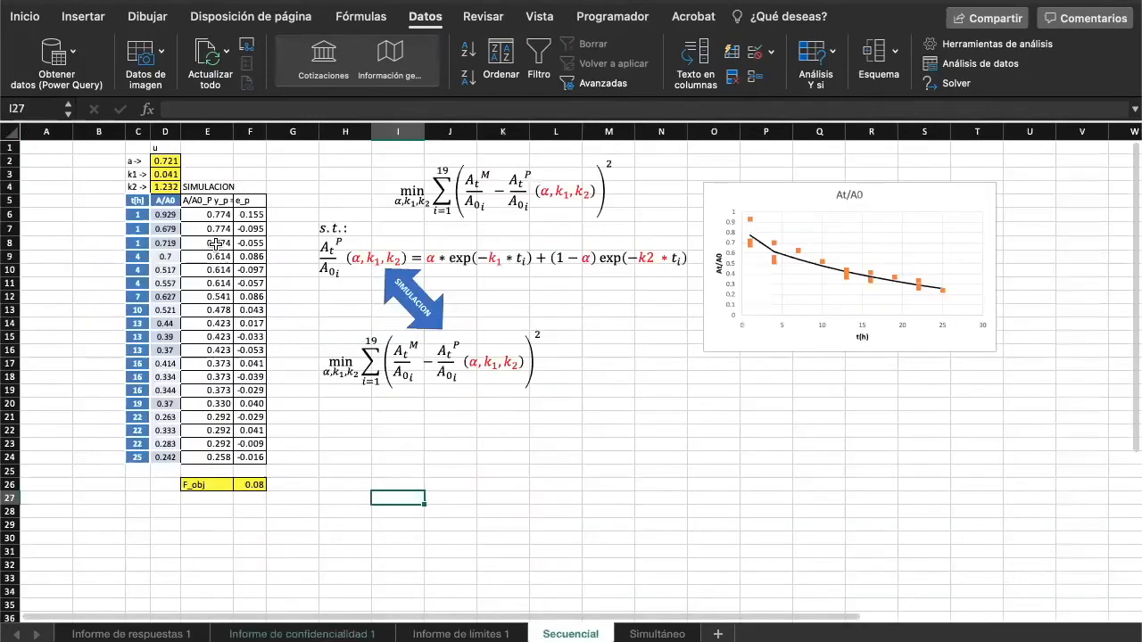
click(165, 163)
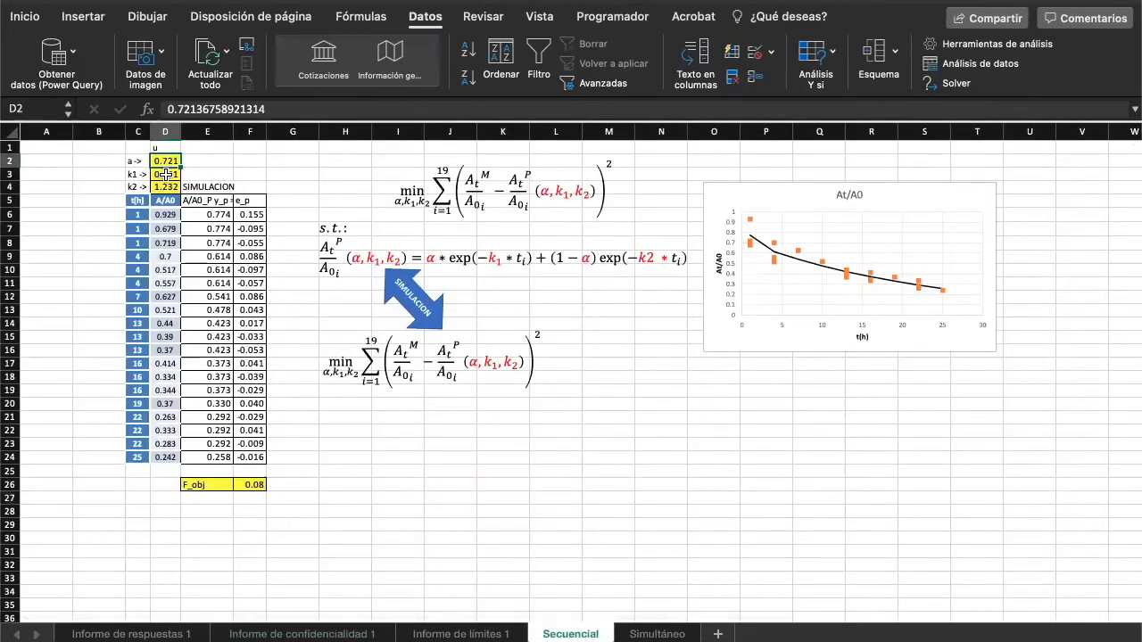
click(166, 174)
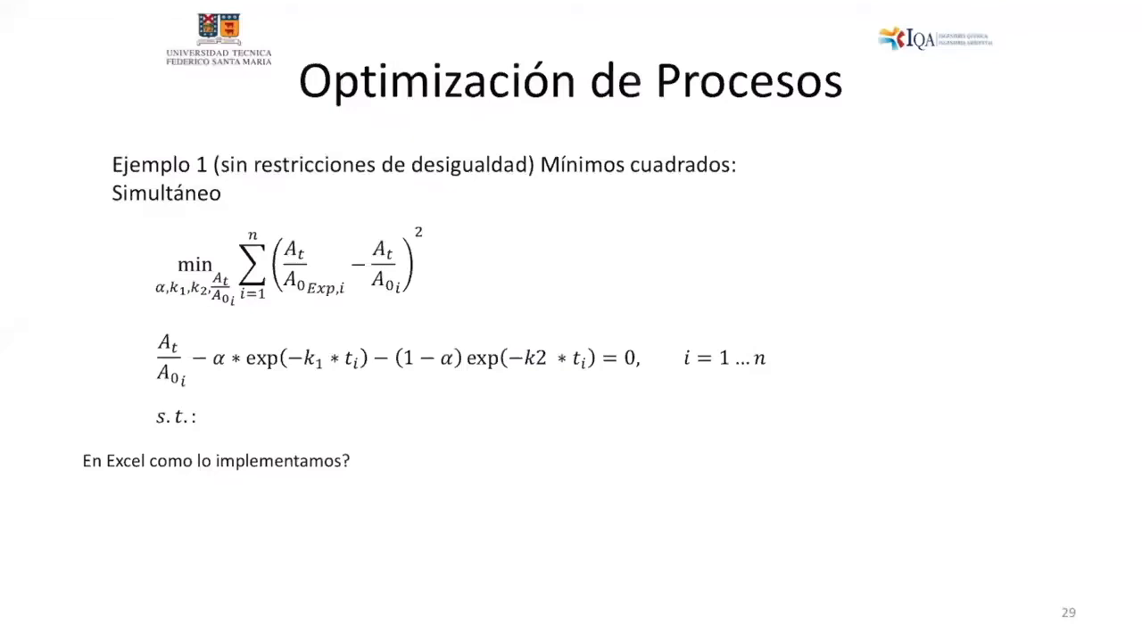
drag(155, 305, 223, 306)
drag(806, 176, 859, 181)
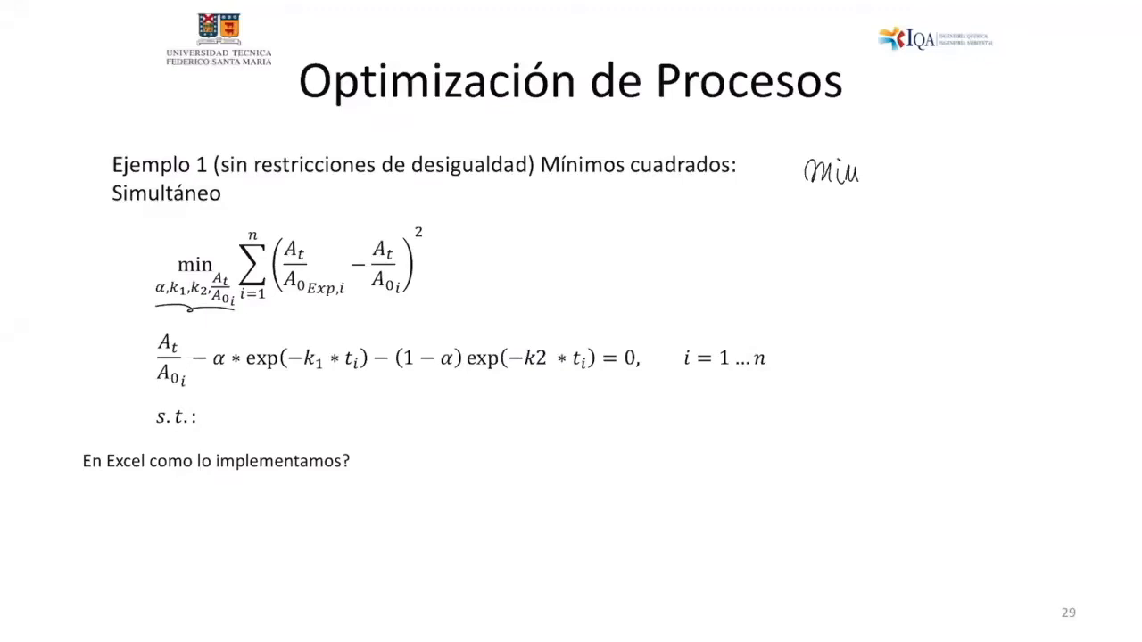
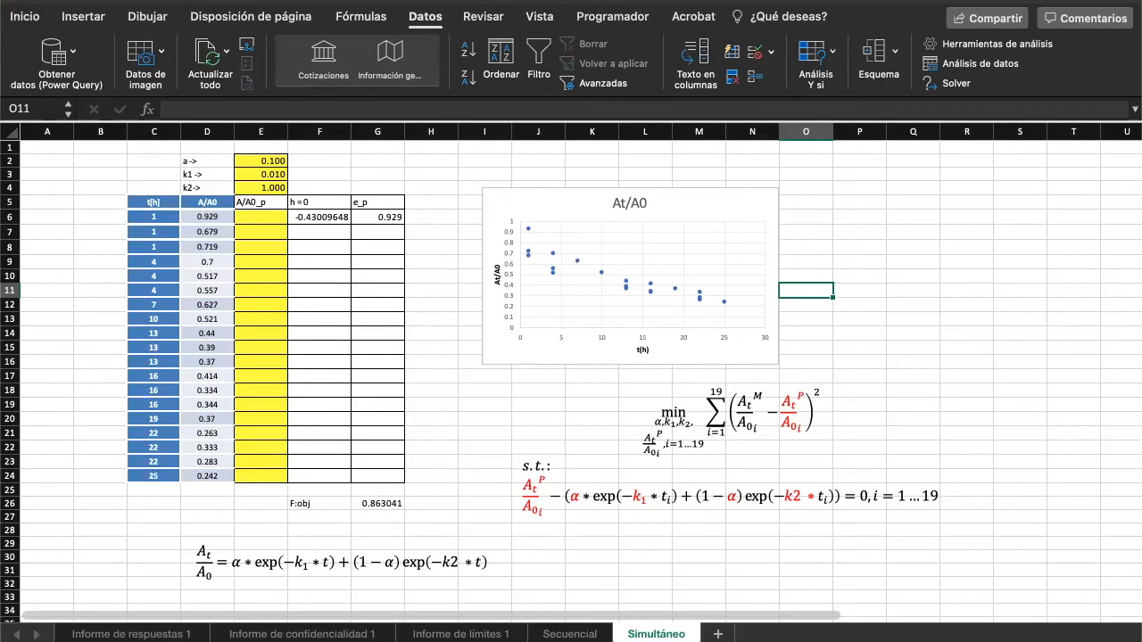
- Label the parameter column with u in cell E1, above the a, k1 and k2 values on the Simultáneo sheet
drag(275, 166, 274, 190)
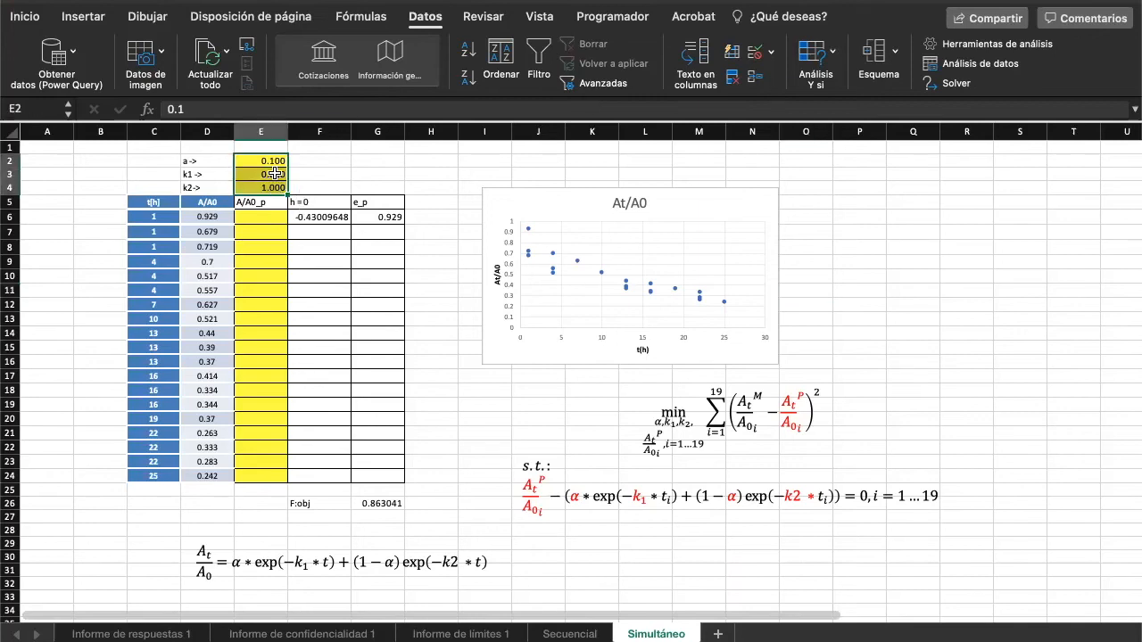
click(271, 147)
text(u)
key(Return)
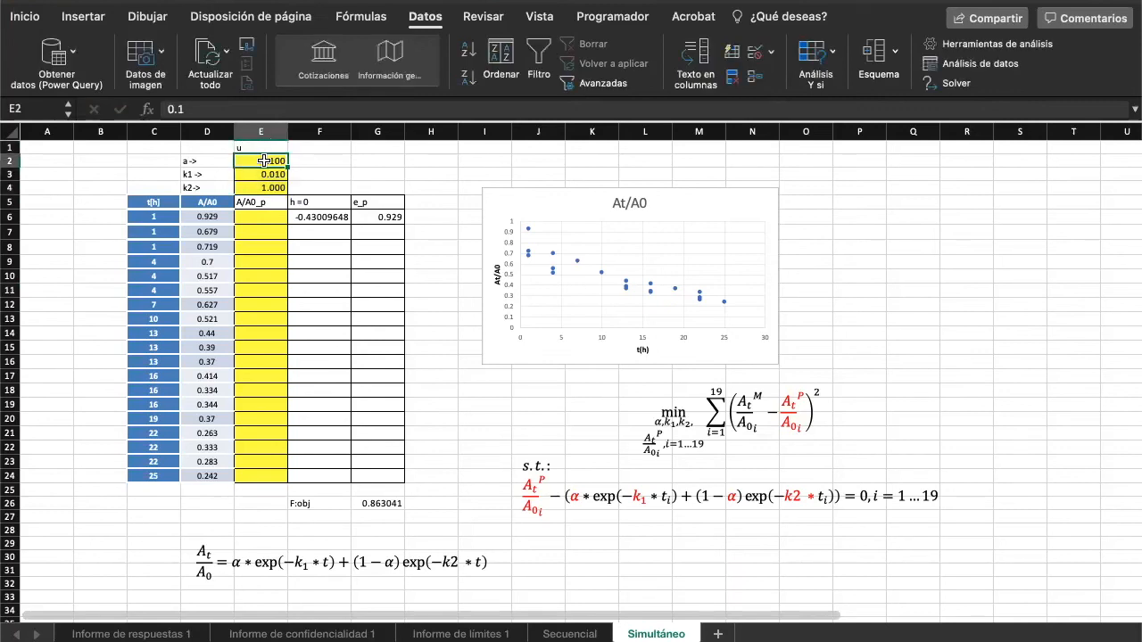
- Check the h = 0 constraint formula in F6 and fill it down through F24
click(255, 217)
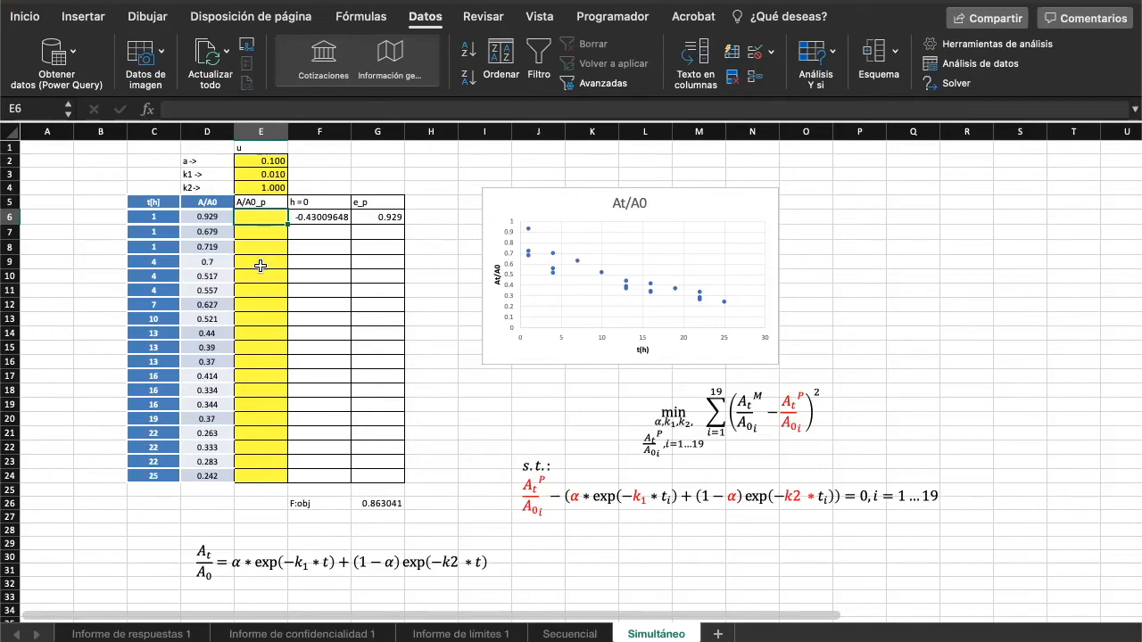
click(330, 221)
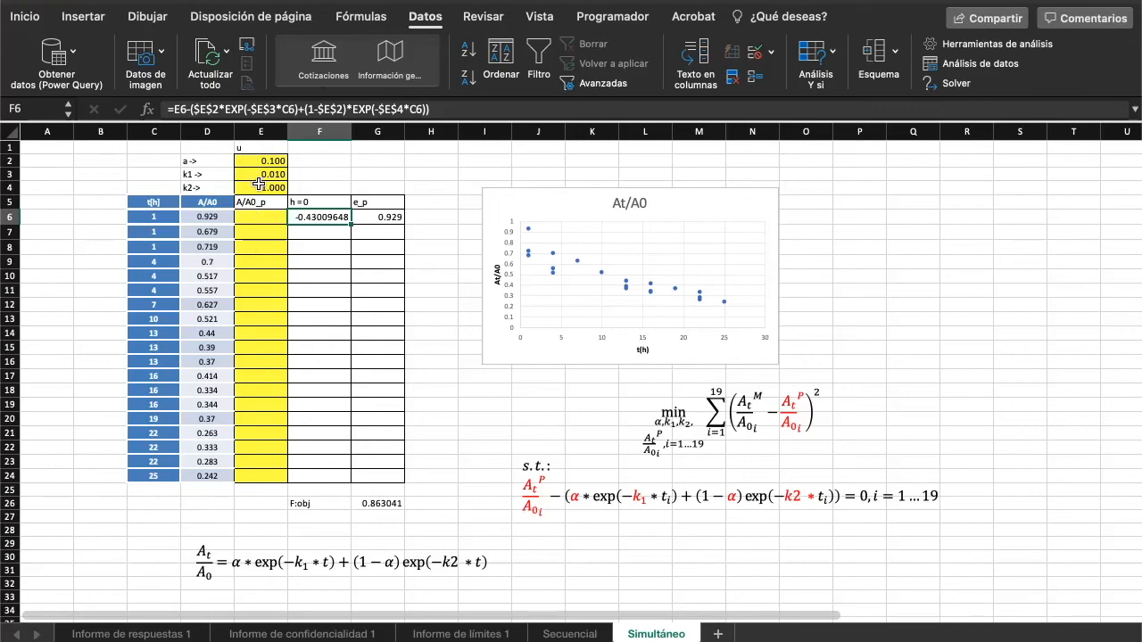
double_click(324, 215)
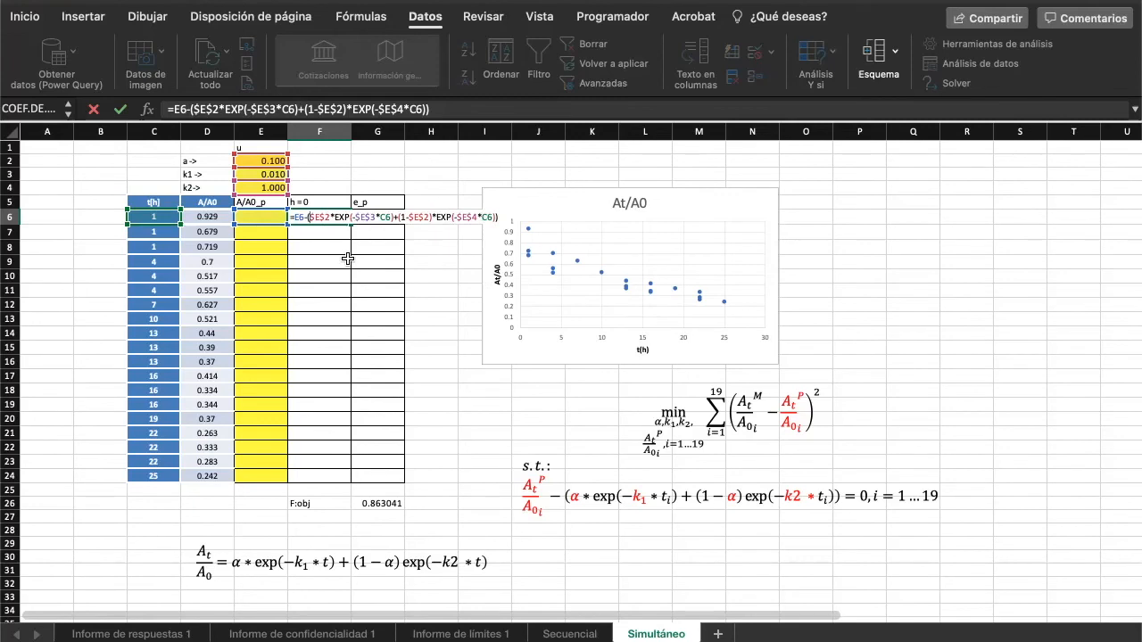
key(Return)
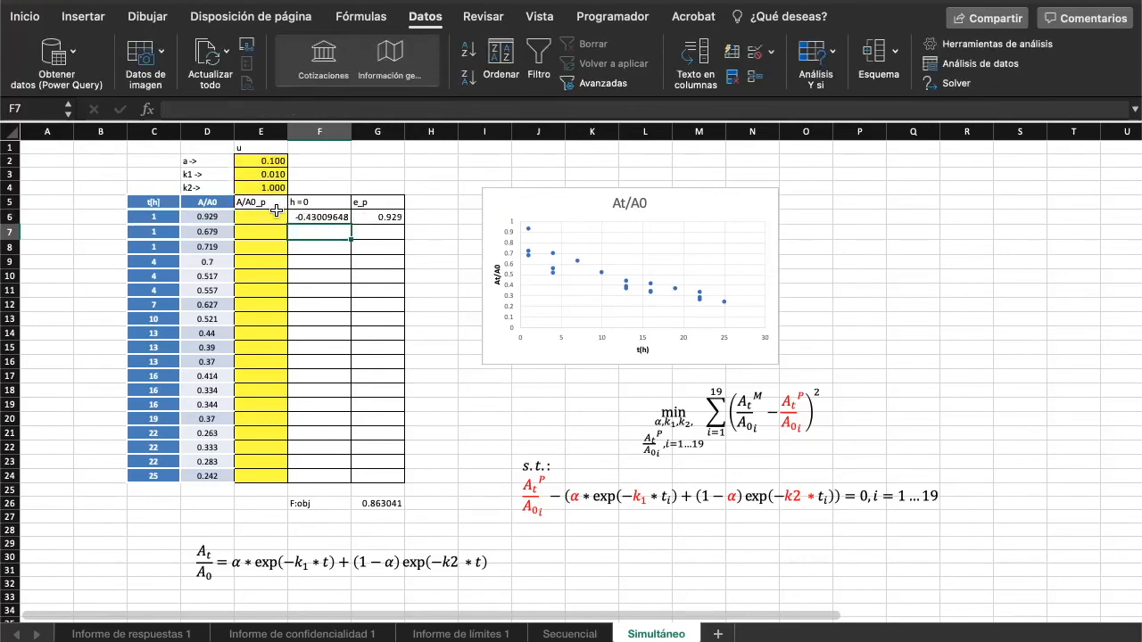
click(322, 219)
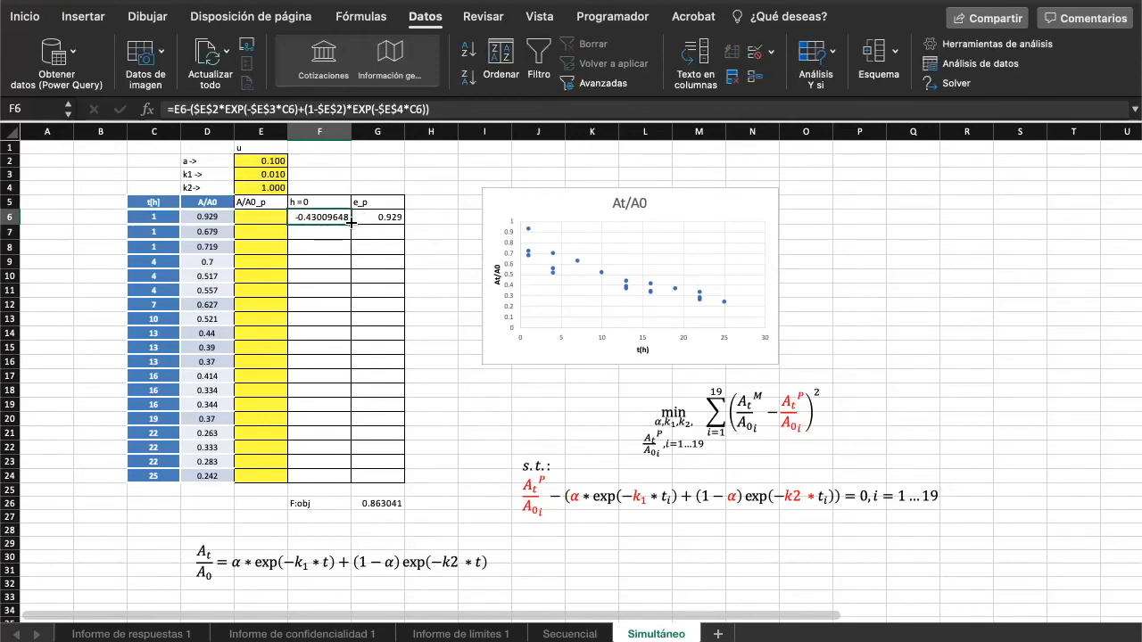
drag(351, 223, 344, 481)
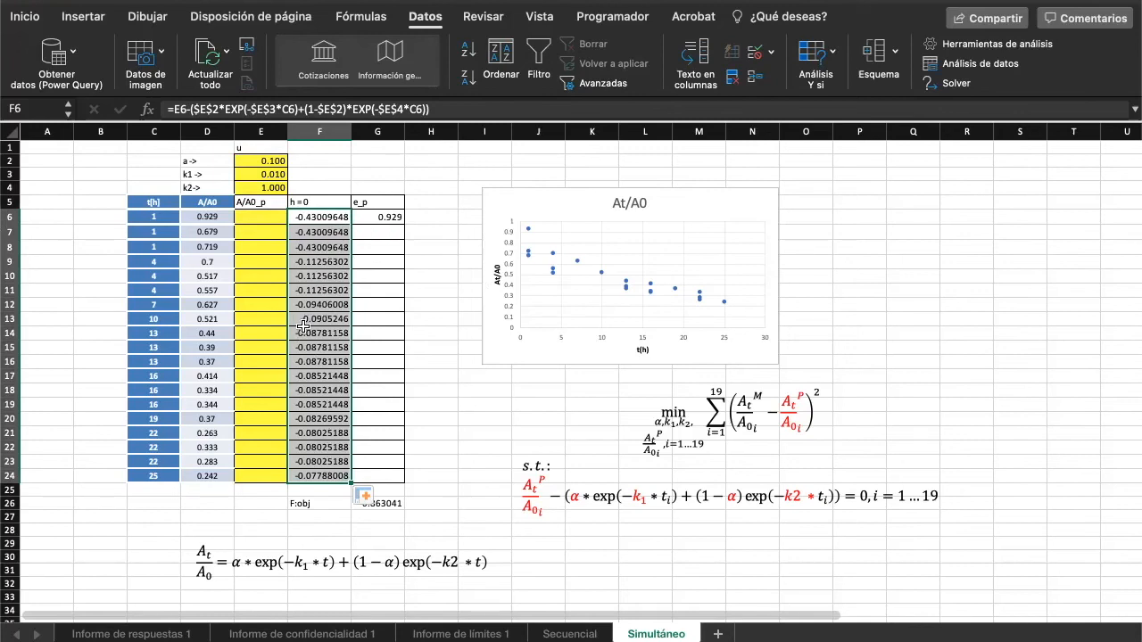
click(356, 220)
click(327, 216)
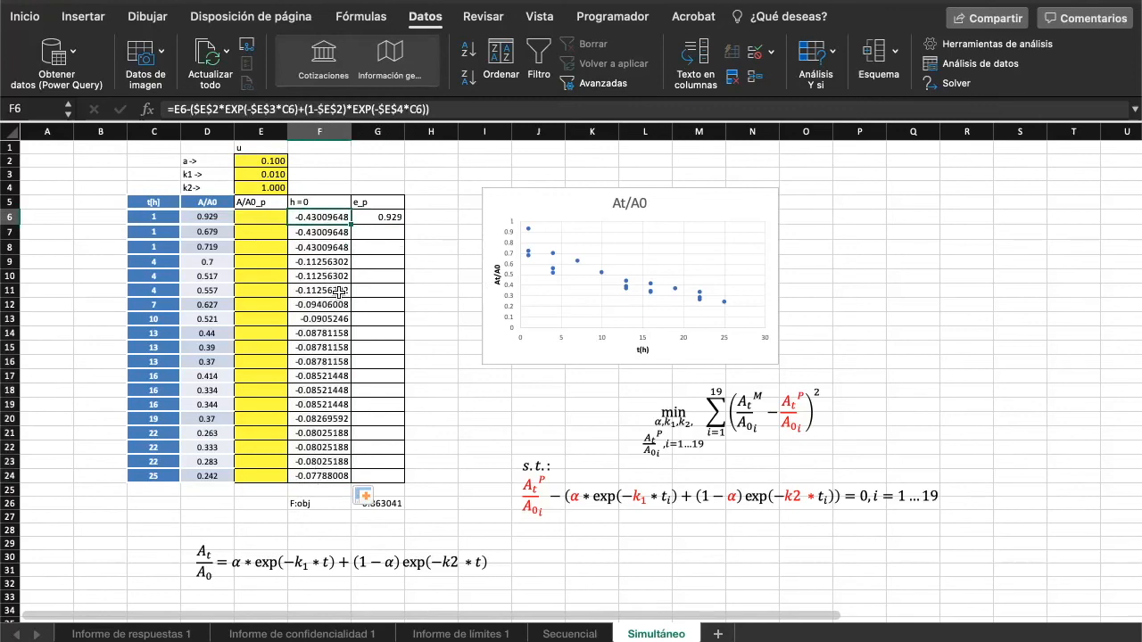
- Check the error formula =D6-E6 in G6 and fill it down the e_p column through G24
click(385, 219)
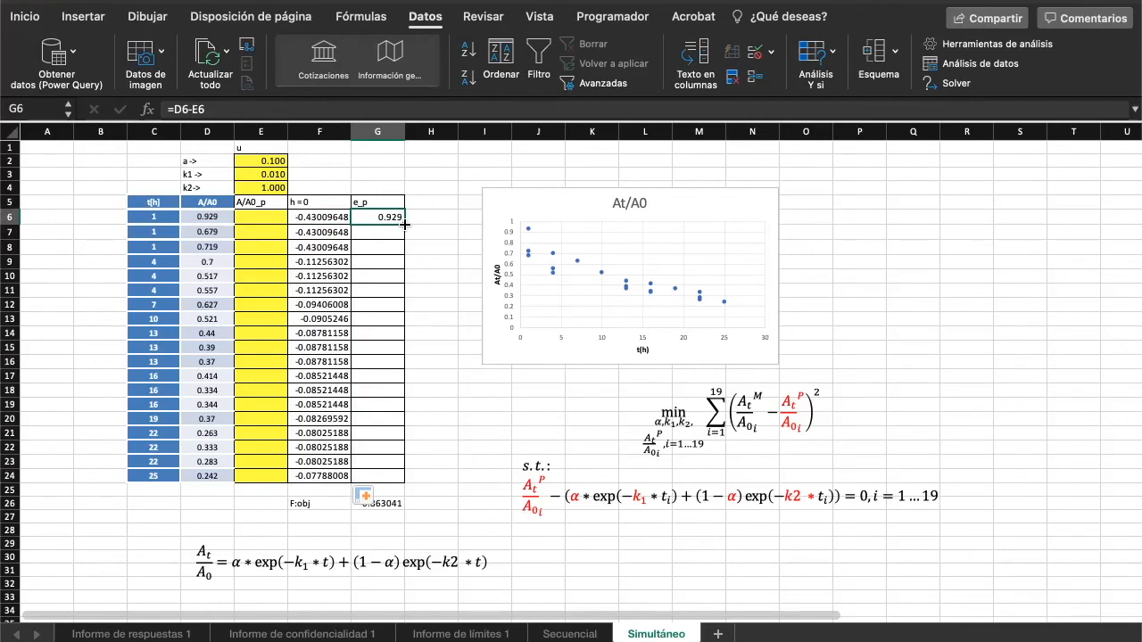
mouse_move(405, 225)
mouse_down()
mouse_move(407, 446)
mouse_move(408, 370)
mouse_move(438, 237)
mouse_move(389, 221)
mouse_up()
double_click(386, 214)
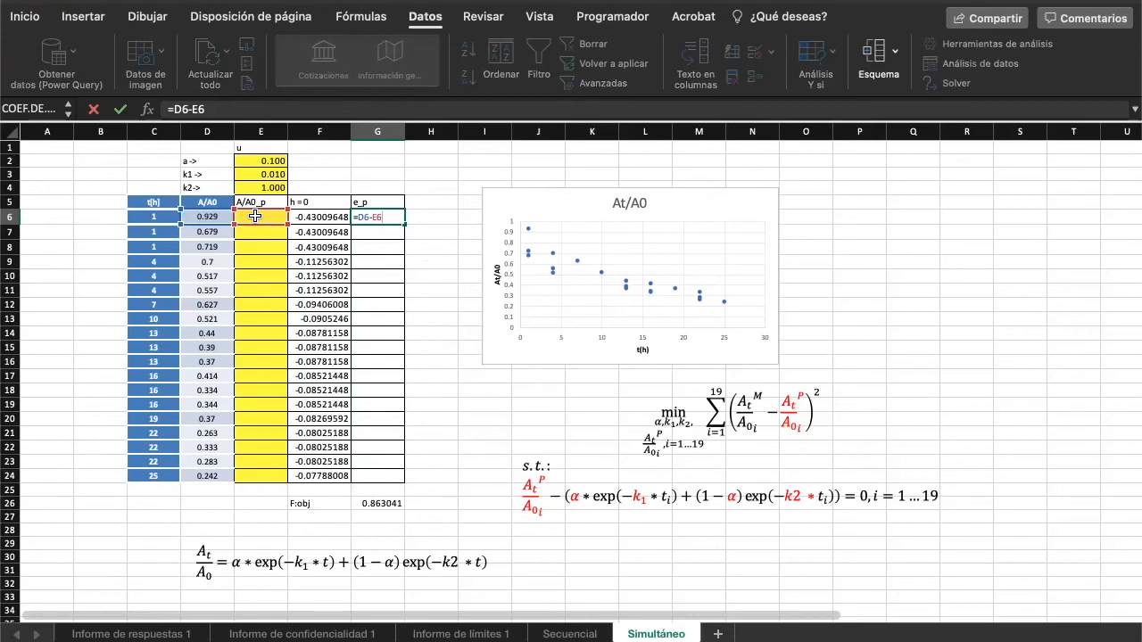
key(Return)
click(392, 219)
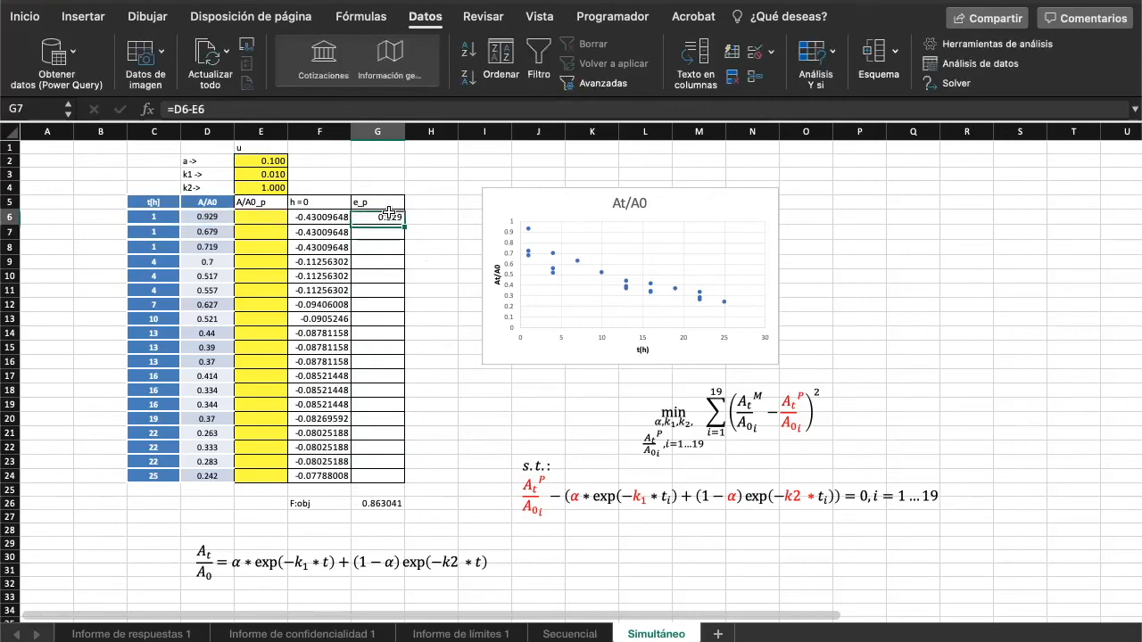
drag(404, 225, 407, 481)
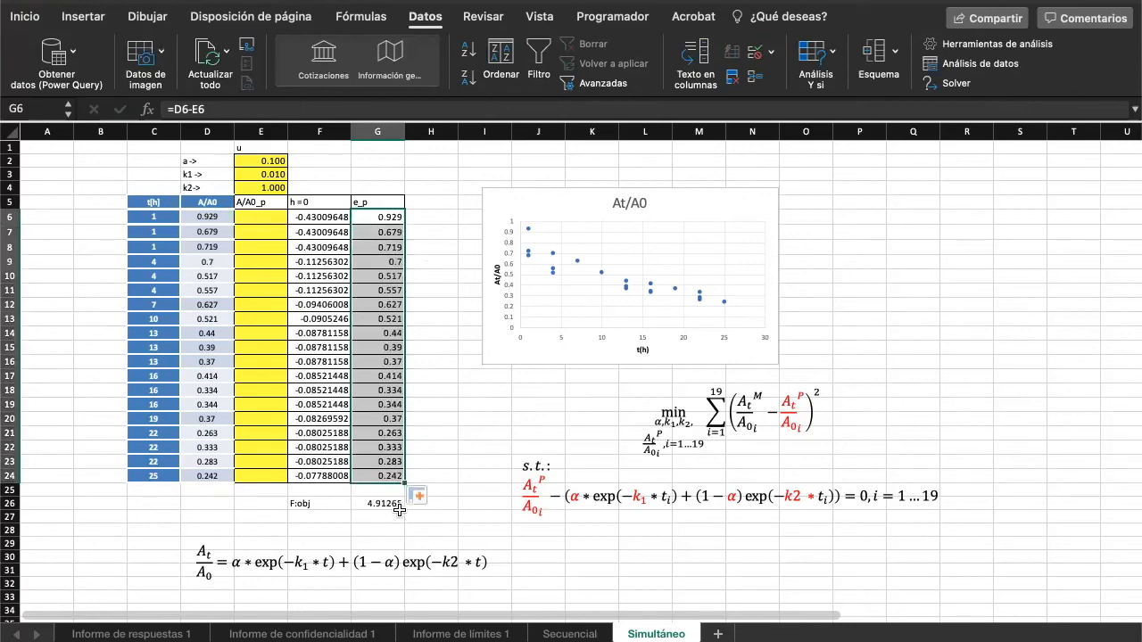
- Examine the objective function's sum-of-squares formula in G26 and compare the sheet setup with the written minimization problem
double_click(386, 504)
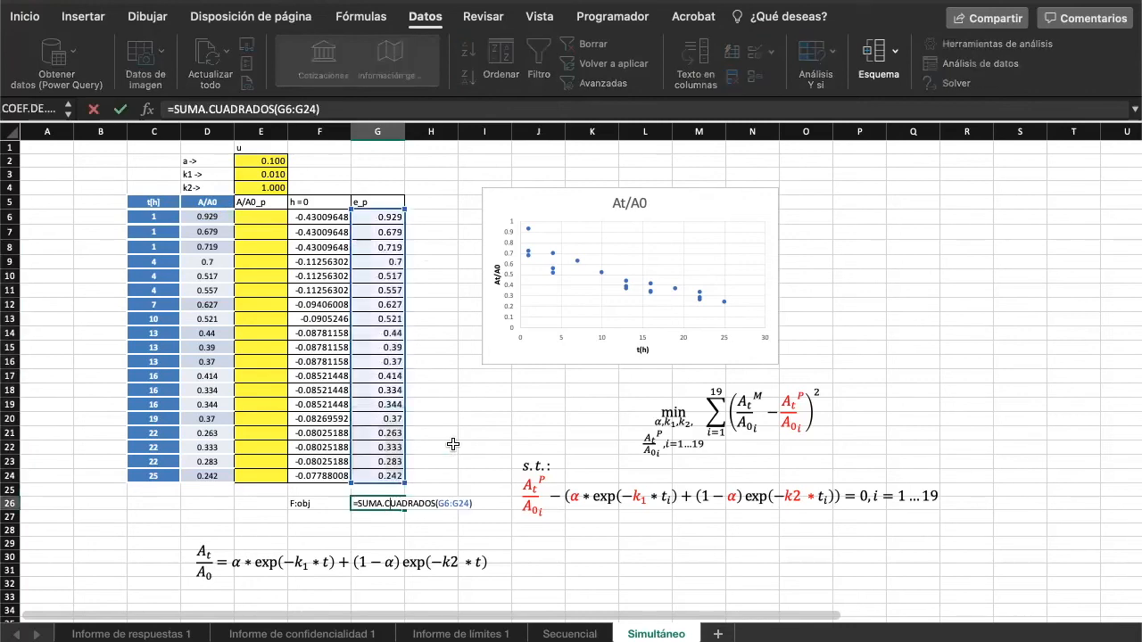
key(Escape)
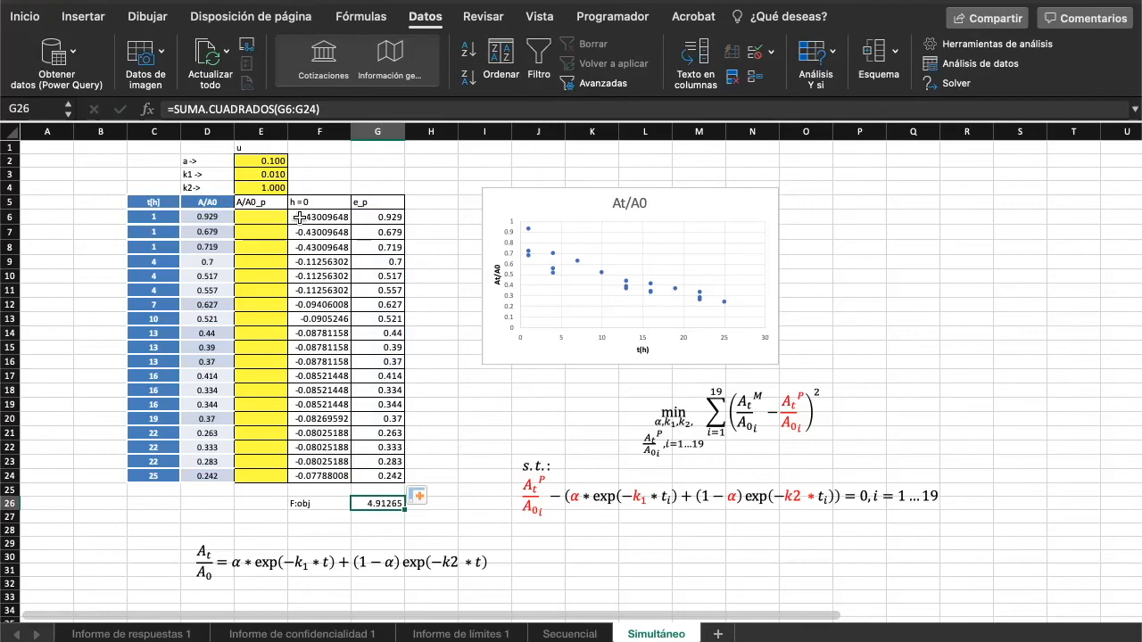
click(267, 218)
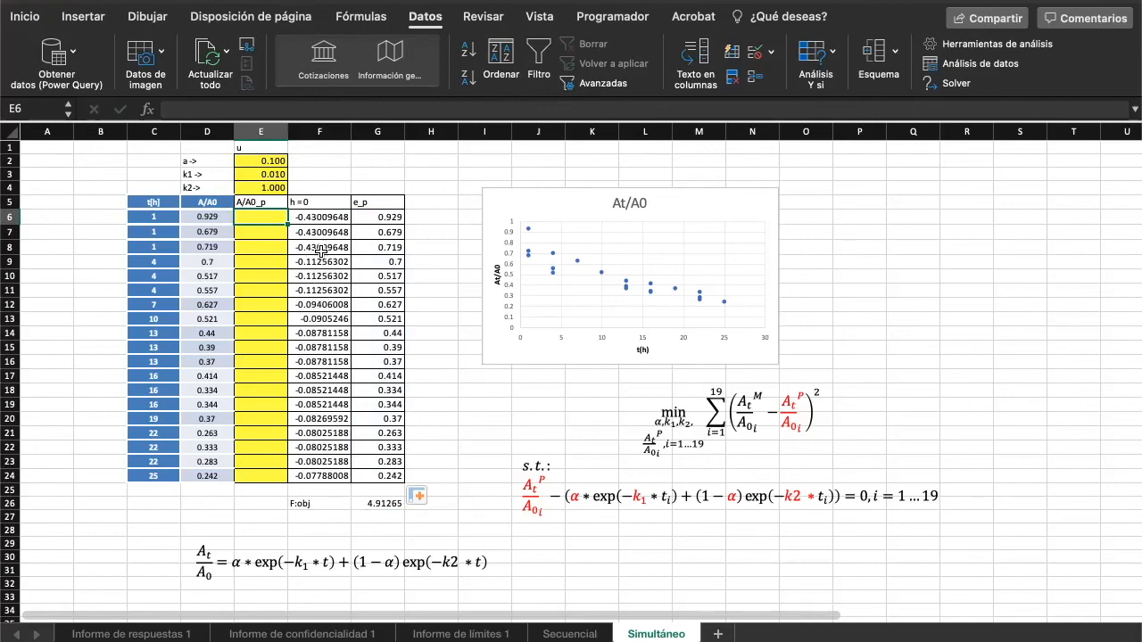
click(498, 431)
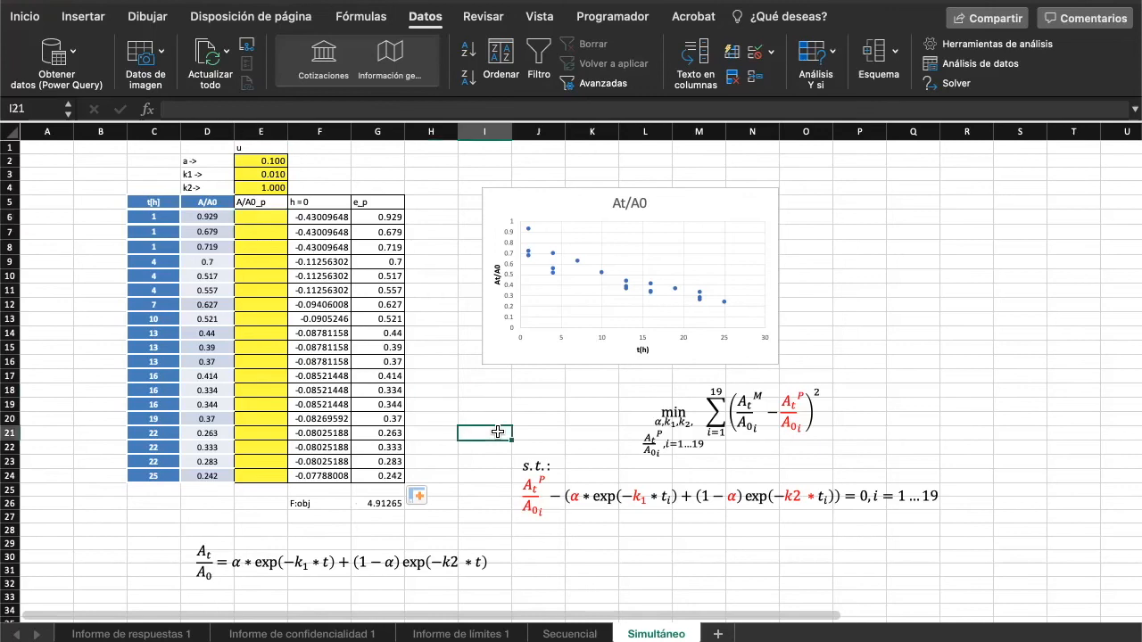
scroll(498, 433, down, 1)
scroll(498, 432, right, 1)
scroll(498, 433, up, 1)
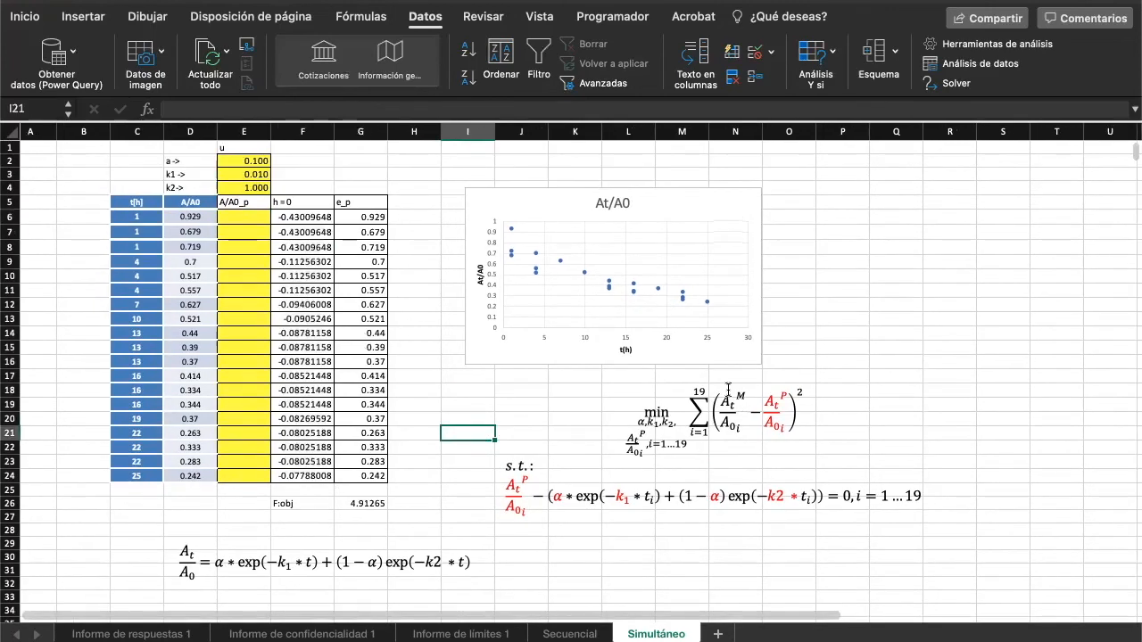
click(671, 423)
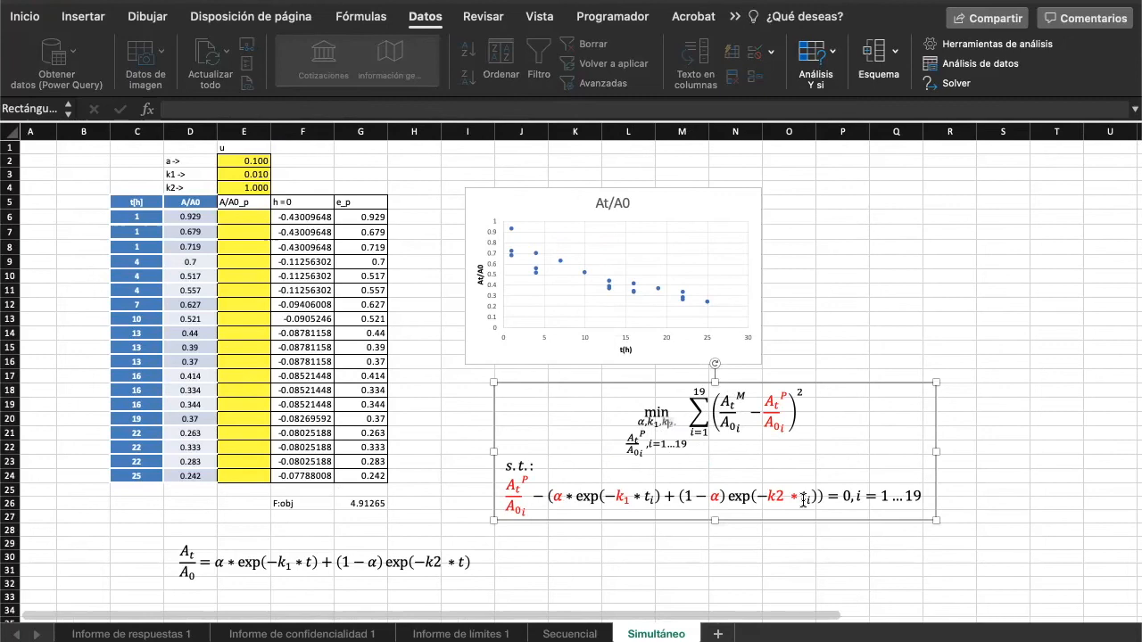
click(971, 489)
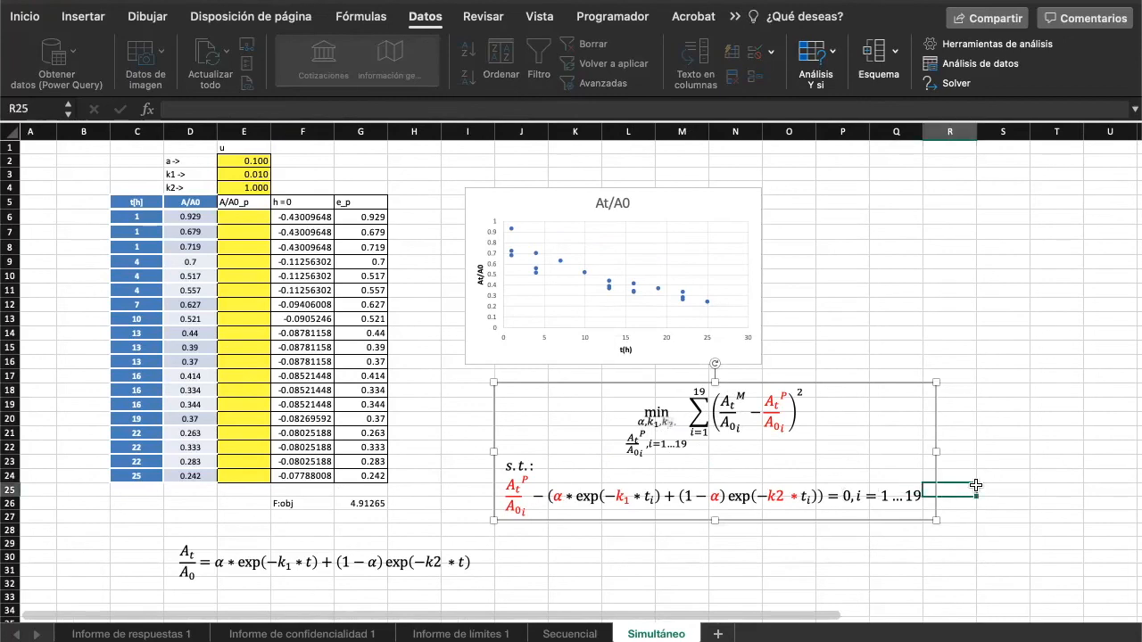
- Open Solver and review the objective G26, the variable cells E2:E4 and E6:E24, and the F6:F24 = 0 constraint
click(955, 83)
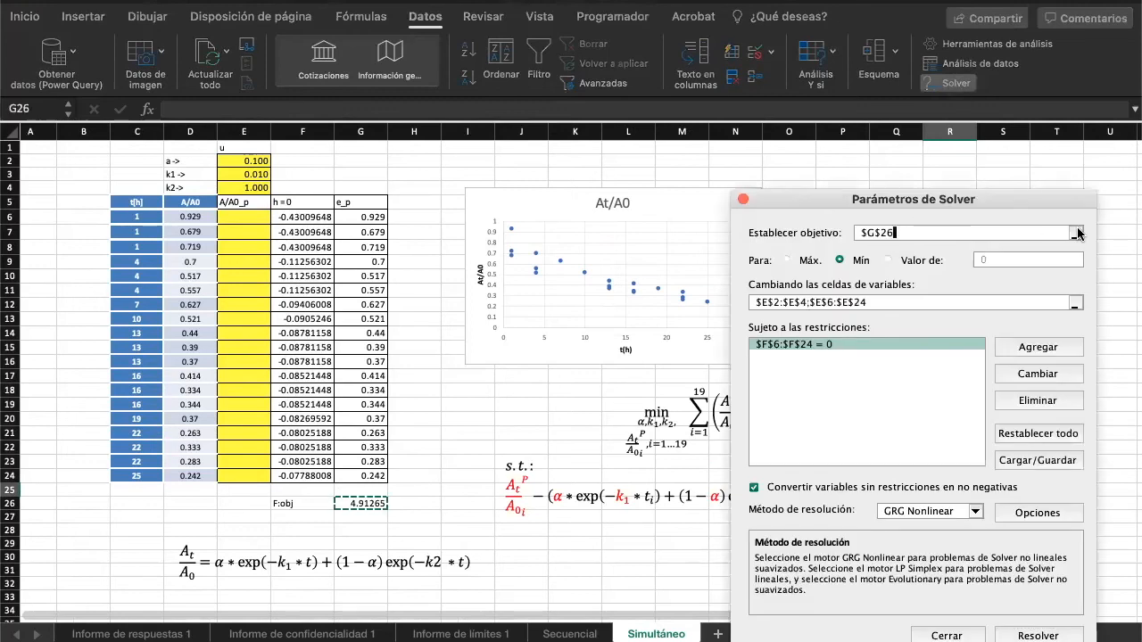
click(1076, 305)
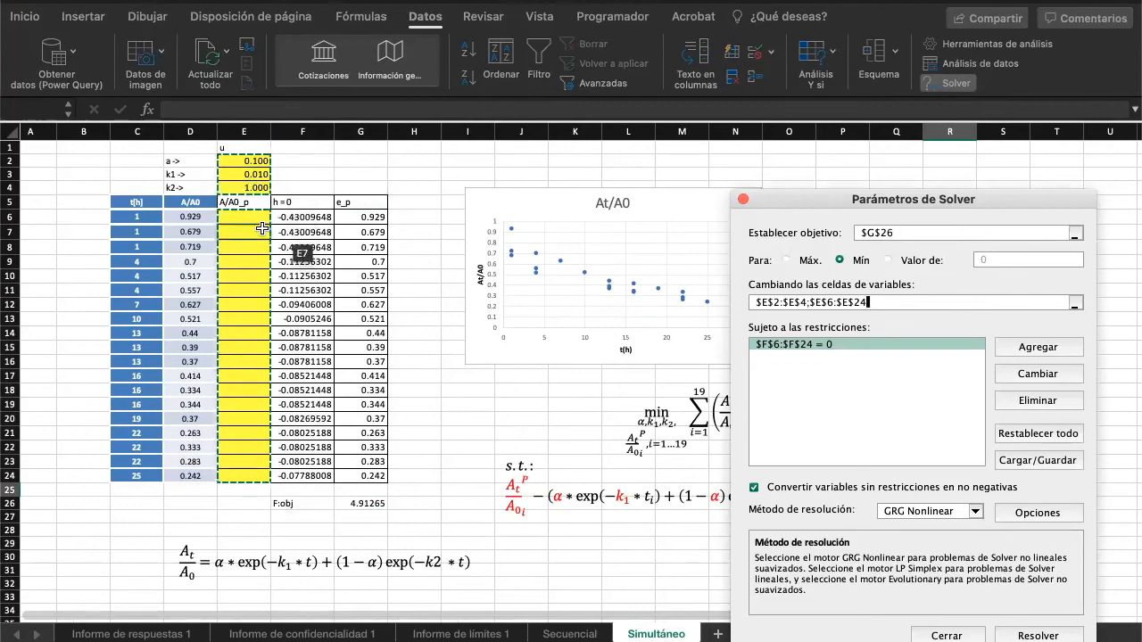
click(910, 344)
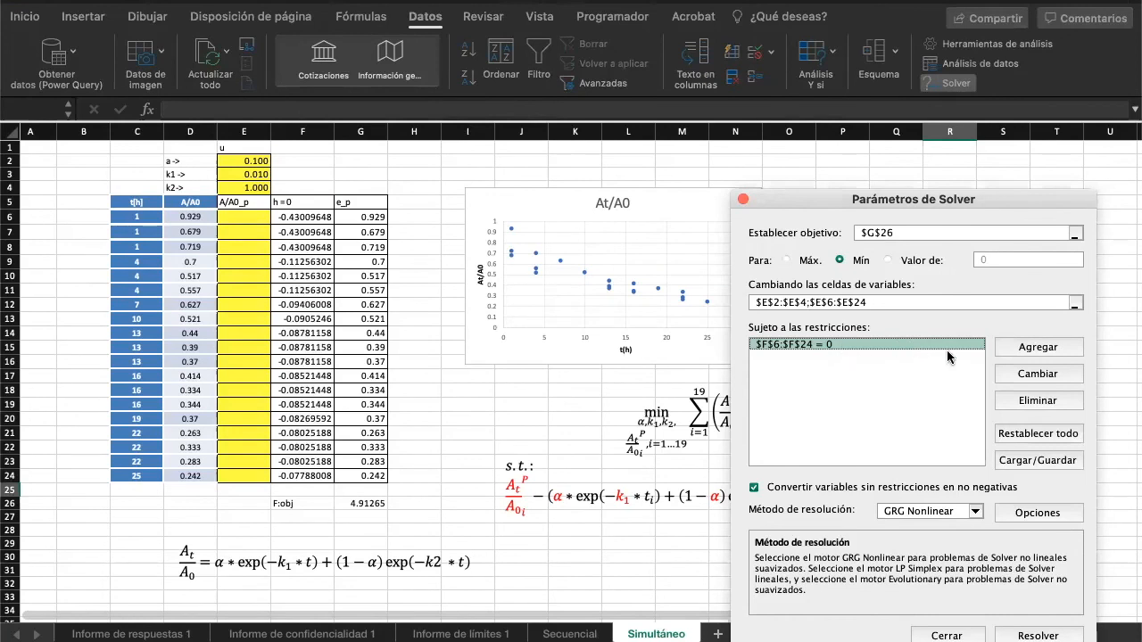
click(1050, 375)
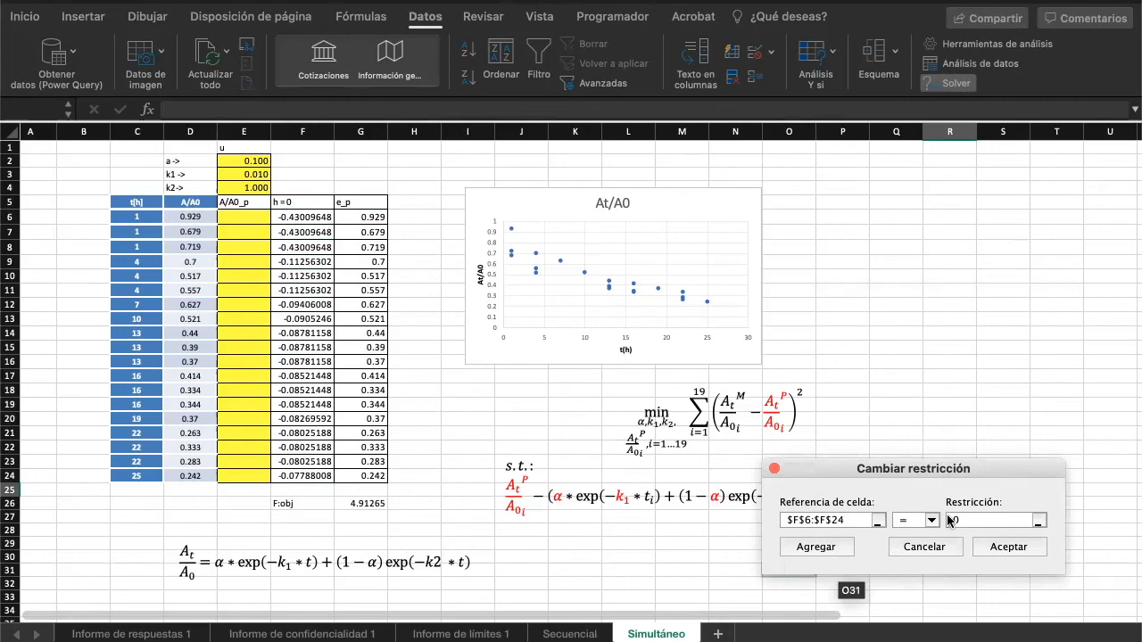
click(919, 548)
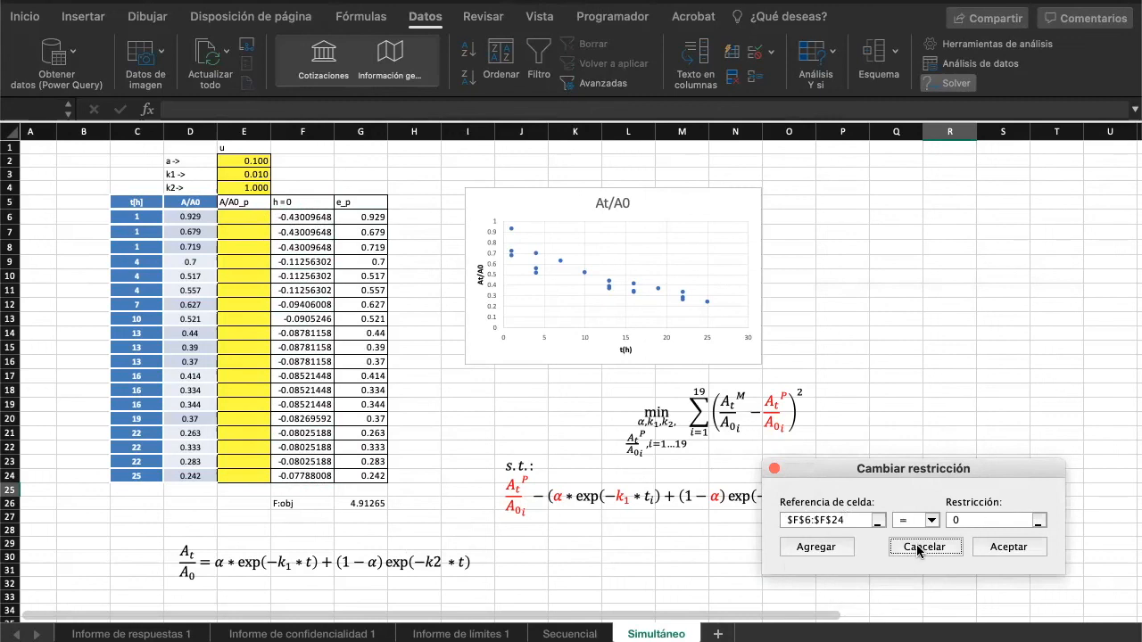
drag(836, 197, 769, 99)
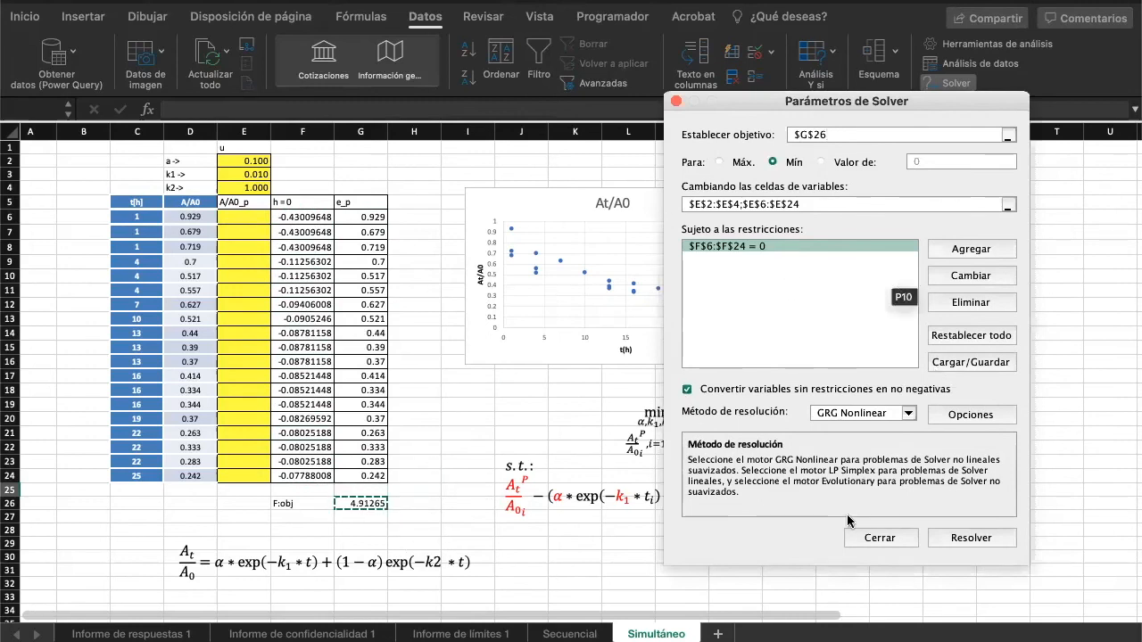
- Solve the simultaneous model, keeping the Solver solution and requesting the Responder, Confidencialidad and Límites reports
click(958, 538)
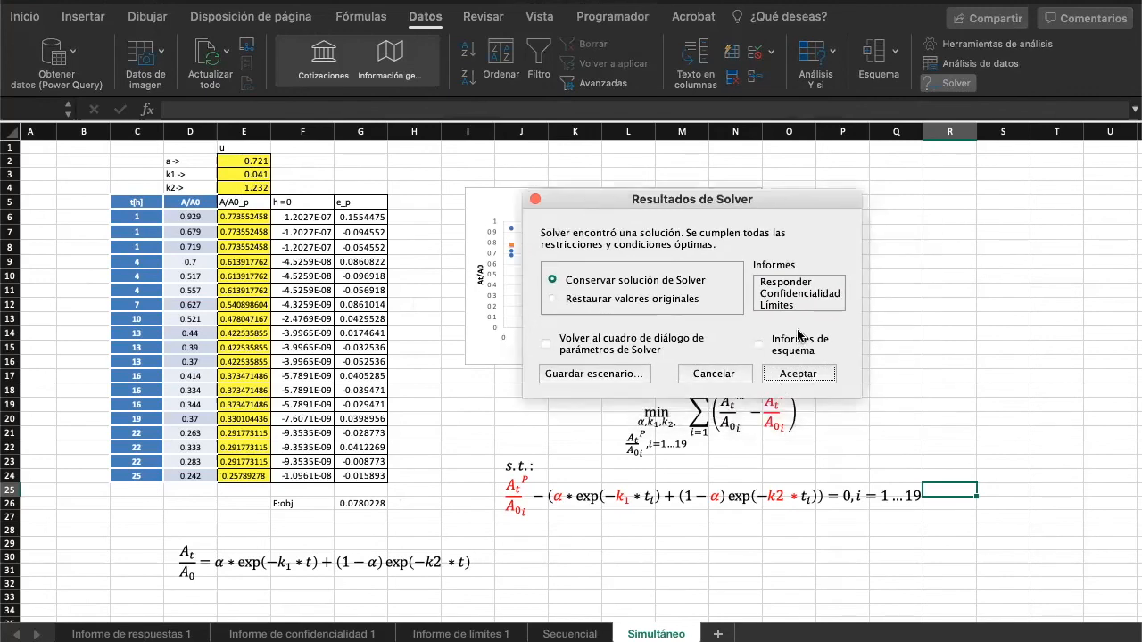
click(786, 282)
shift+click(782, 304)
shift+click(780, 306)
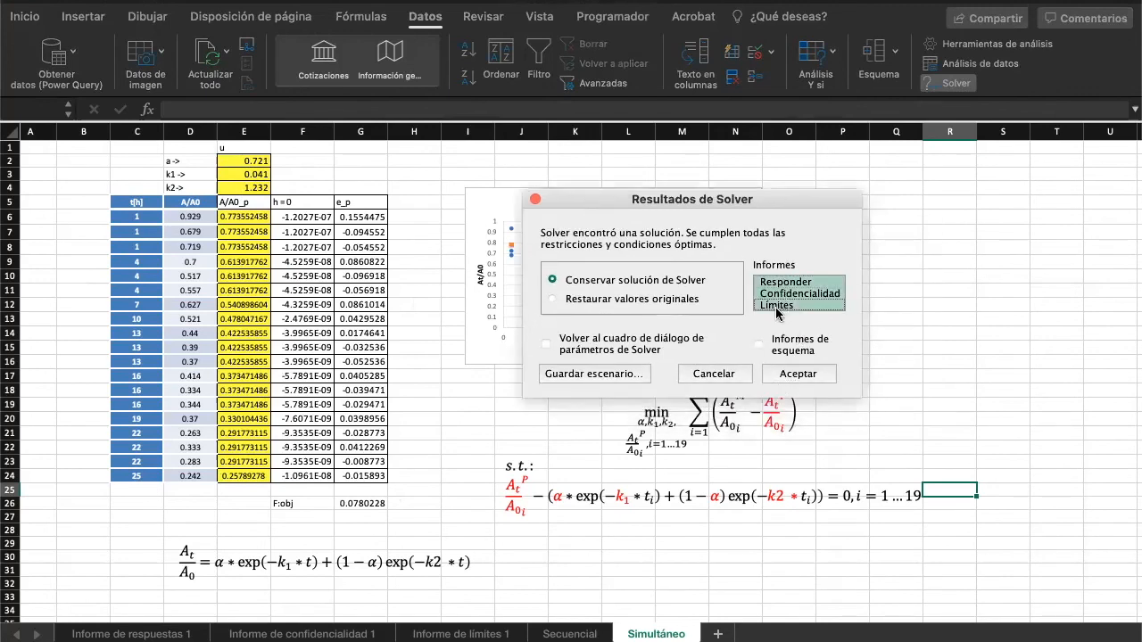
click(798, 374)
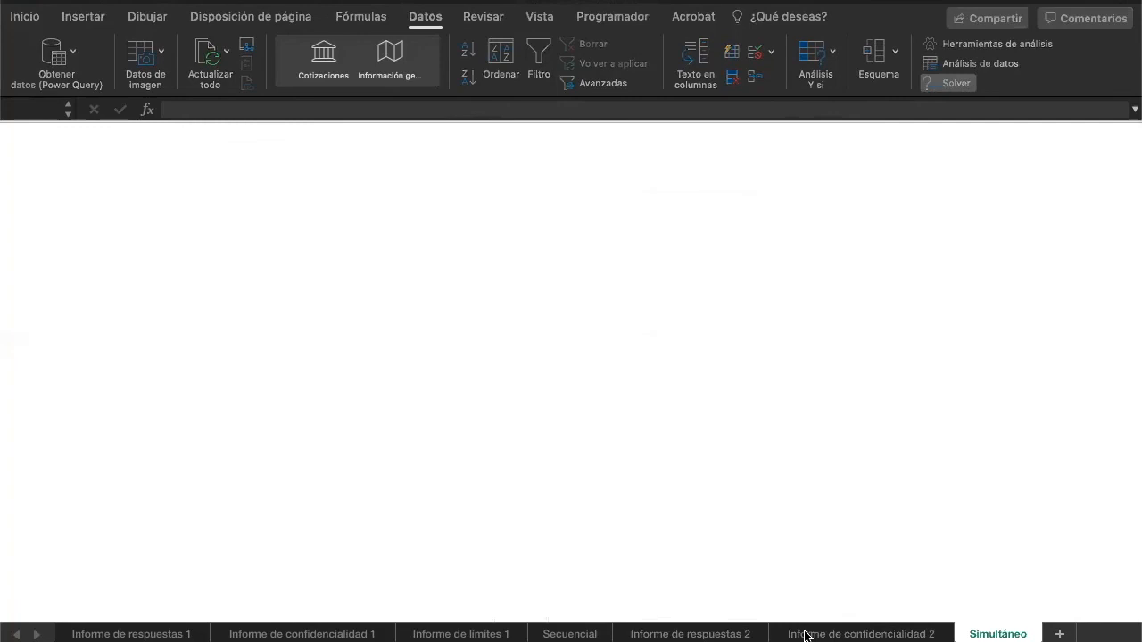
click(622, 282)
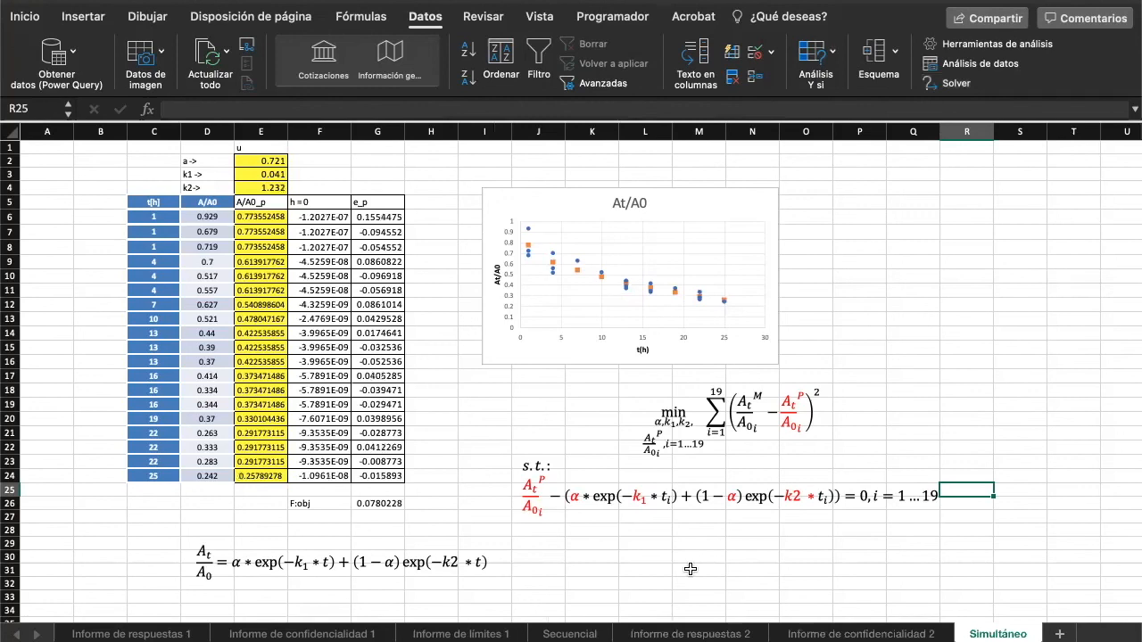
click(689, 568)
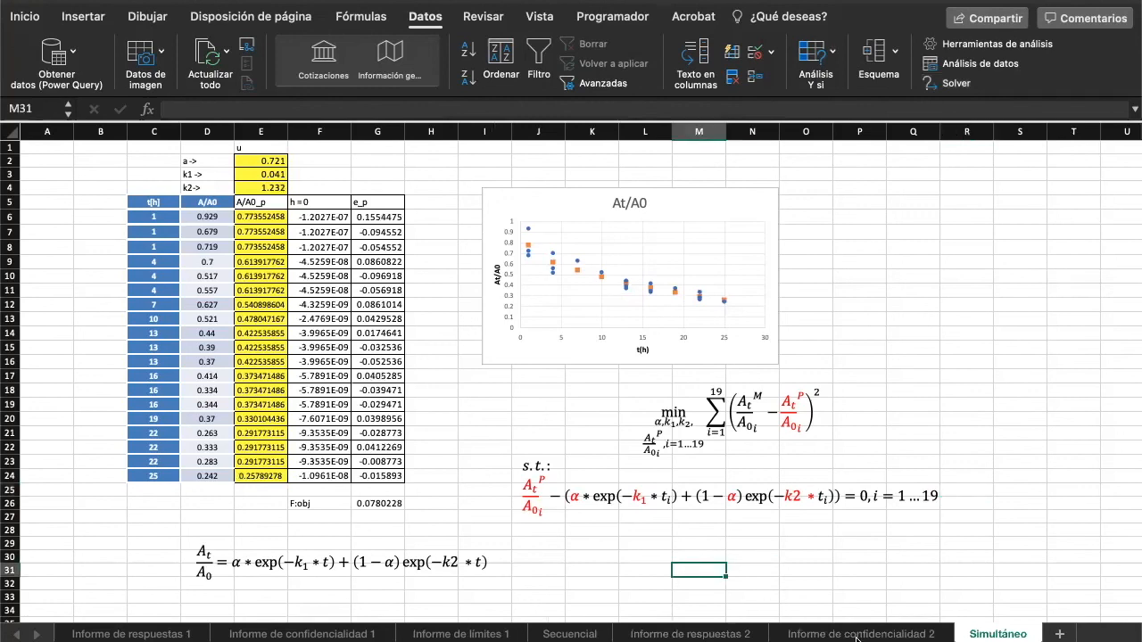
- Compare the fitted a, k1 and k2 values on the Simultáneo and Secuencial sheets, and inspect the Secuencial simulation formula in E6
click(268, 162)
click(269, 176)
click(268, 187)
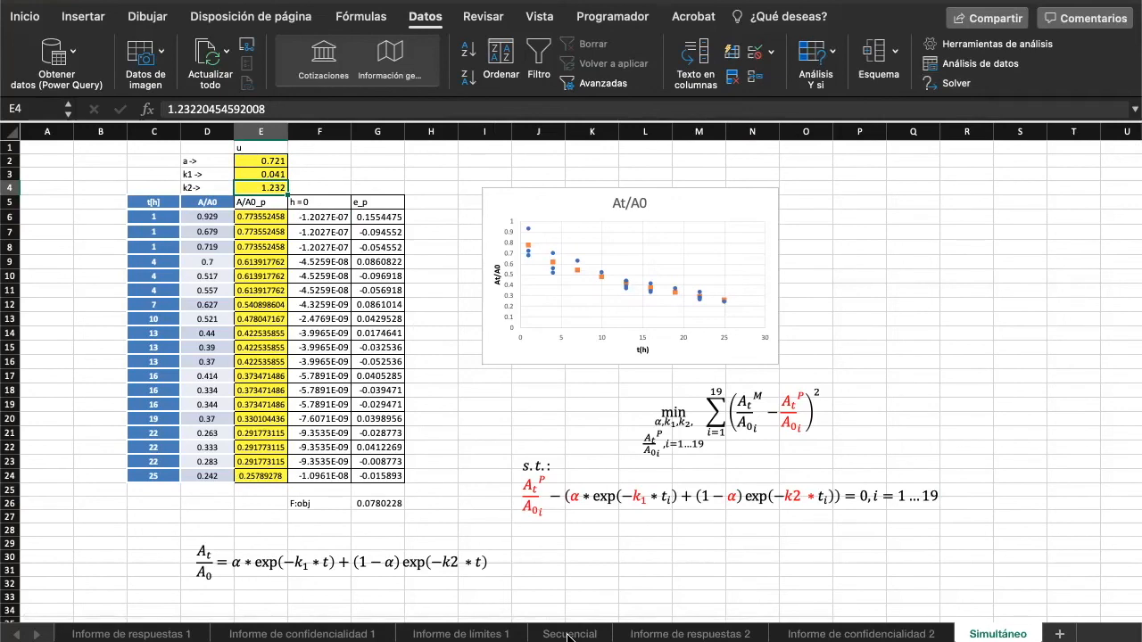
click(567, 633)
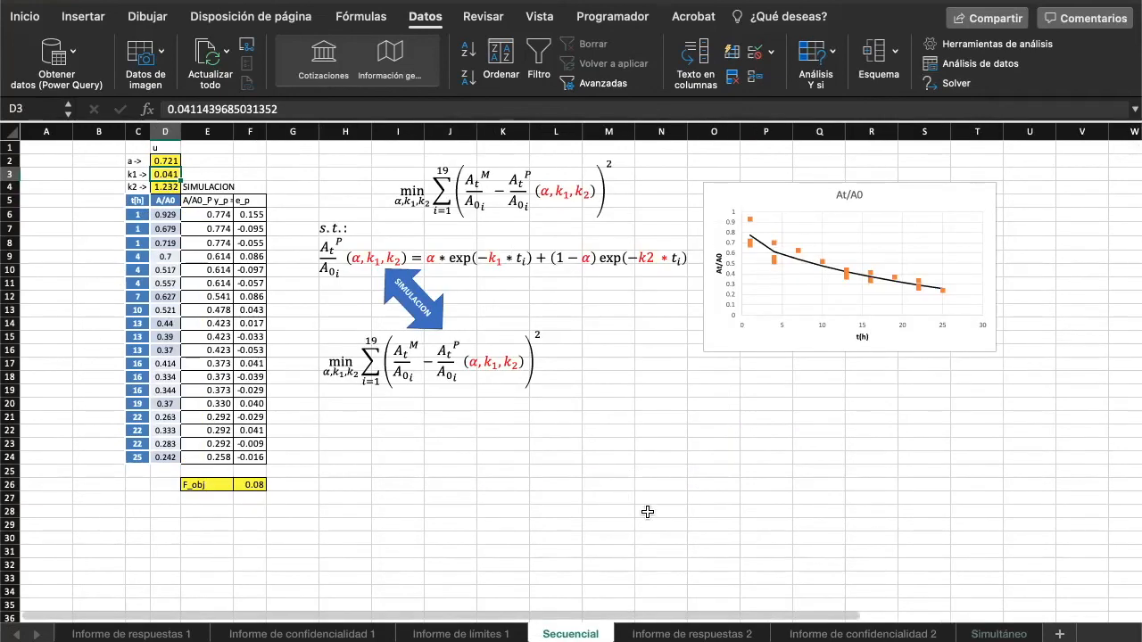
click(998, 634)
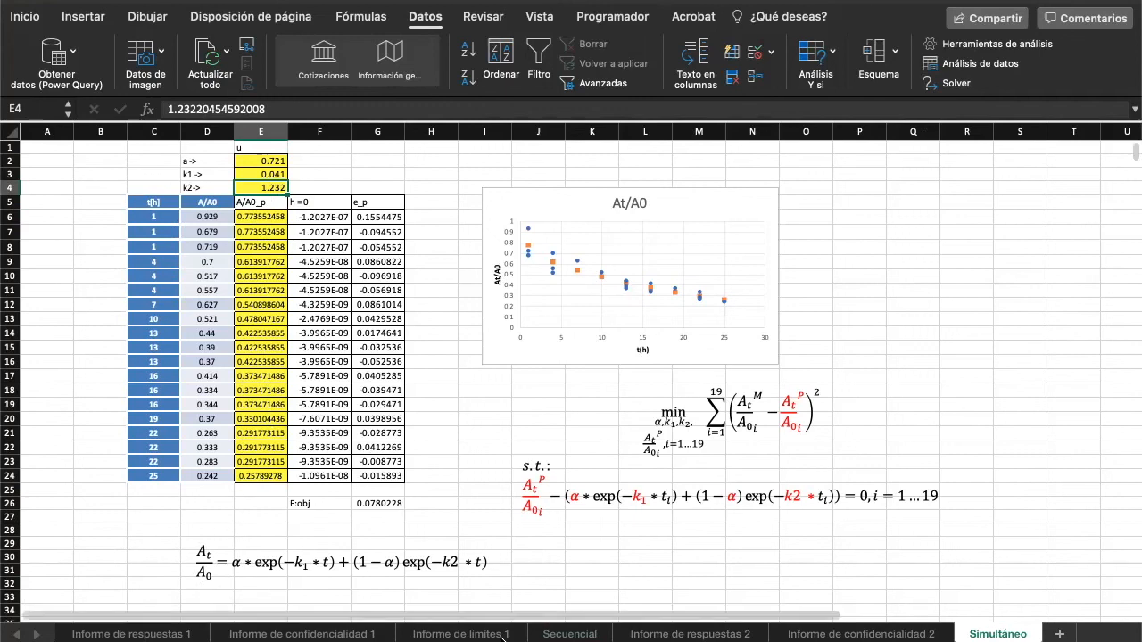
click(566, 634)
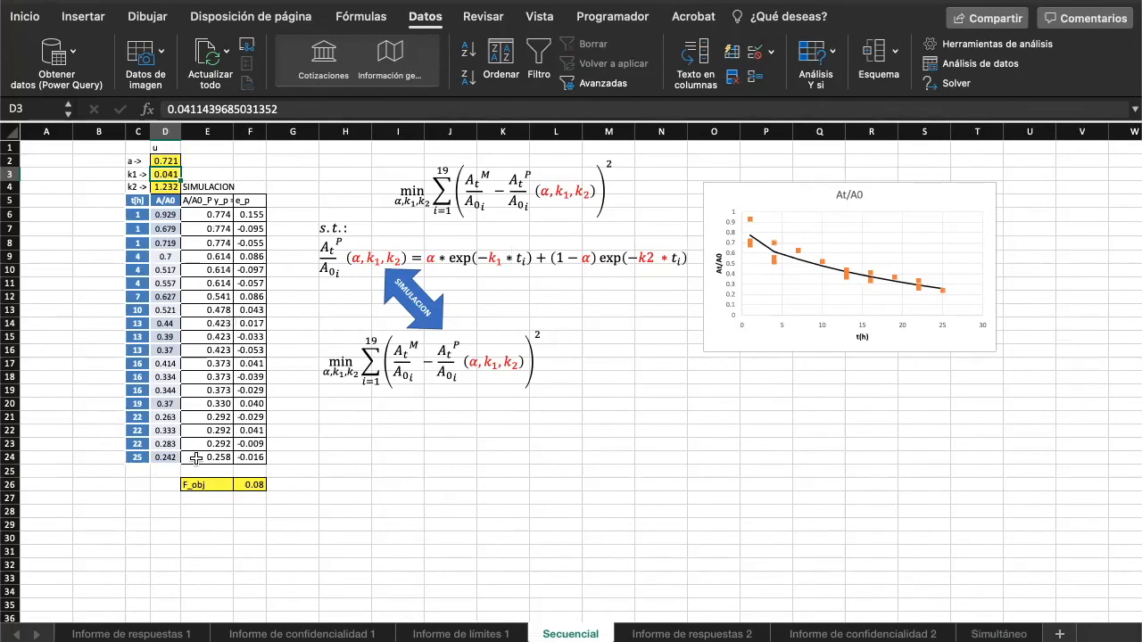
click(217, 209)
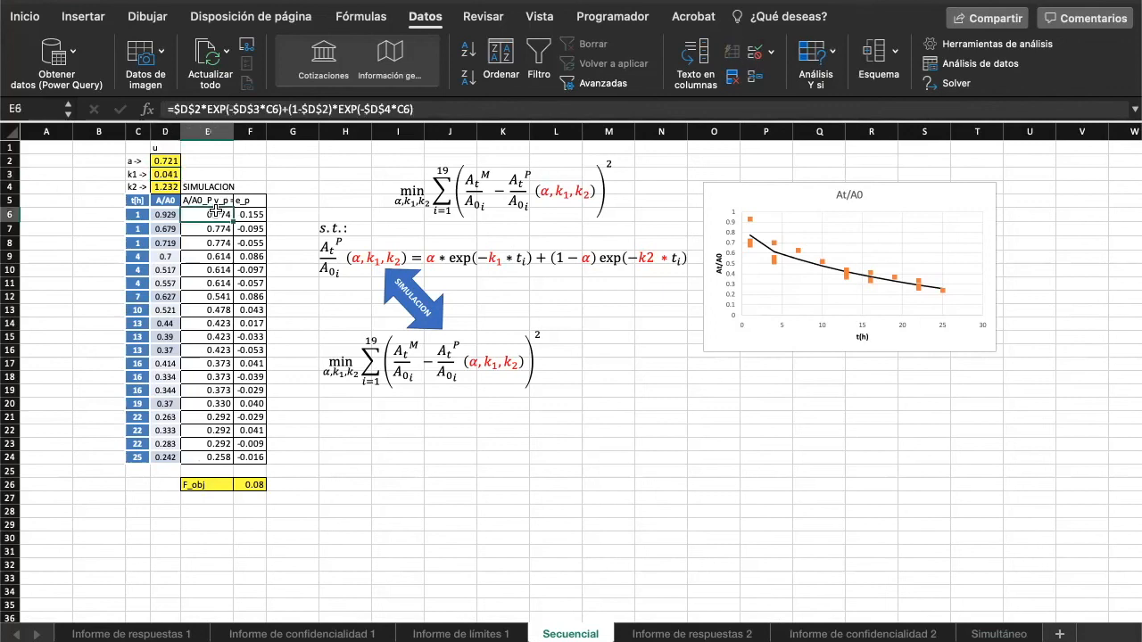